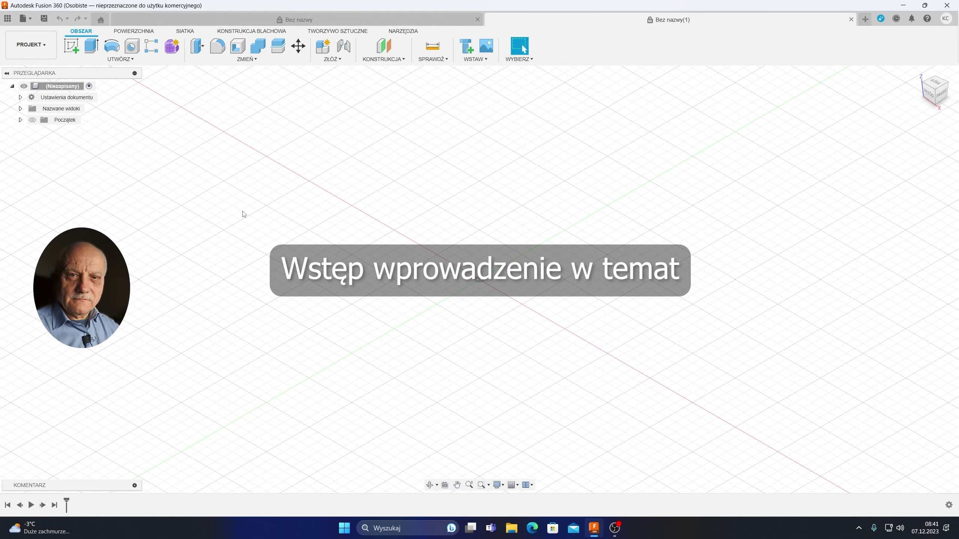
Add a new empty component, Komponent1:1, under the design root
right_click(62, 87)
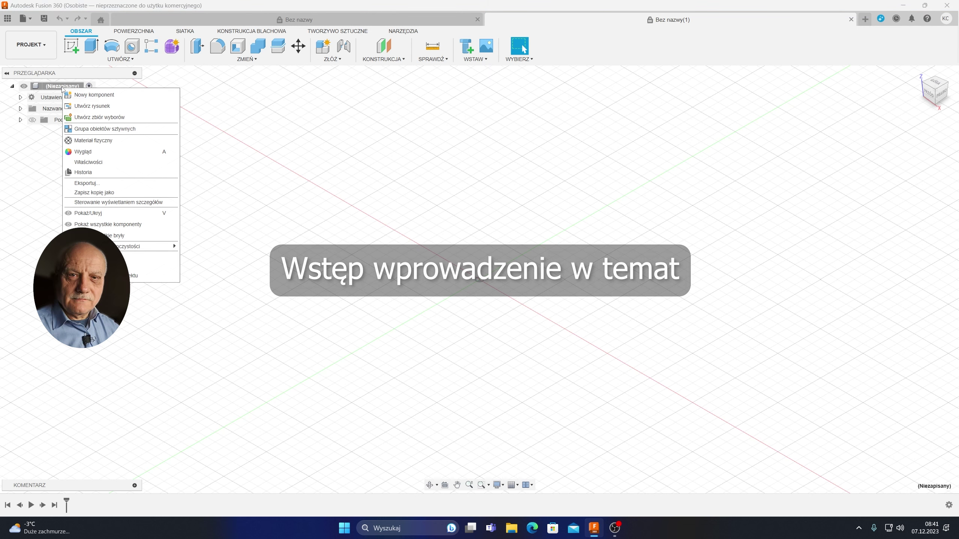
click(87, 94)
click(905, 240)
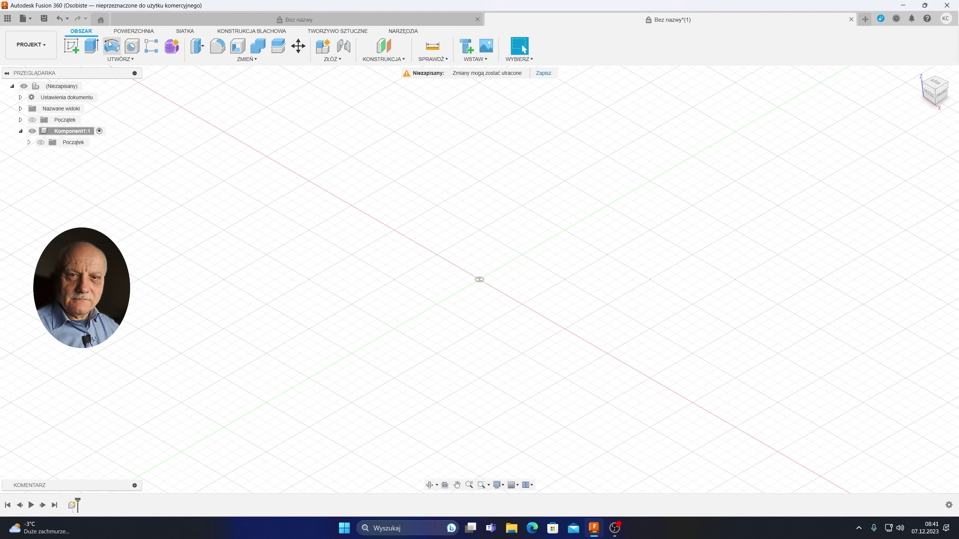
click(136, 32)
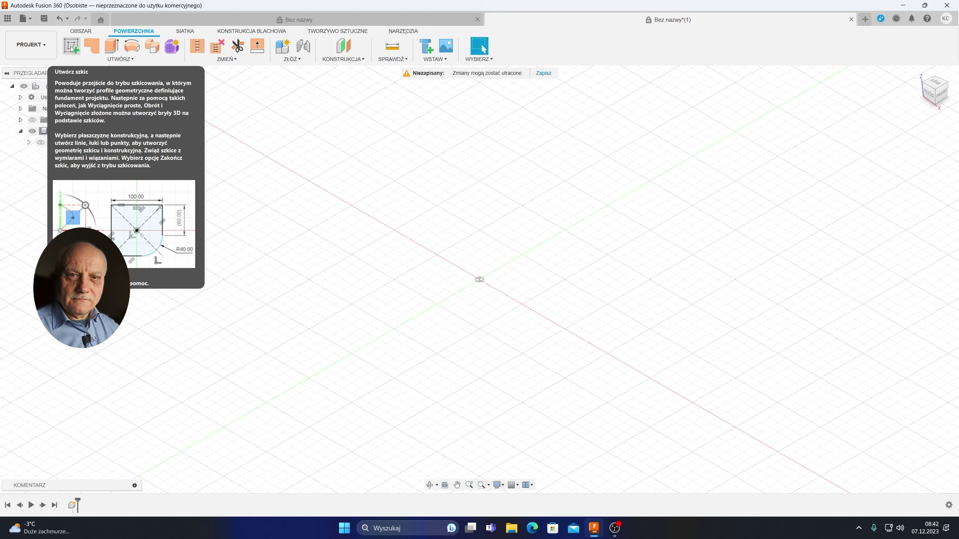
Sketch a fit-point spline on the XY plane, bulging right from about 50 above to 50 below the origin
click(71, 49)
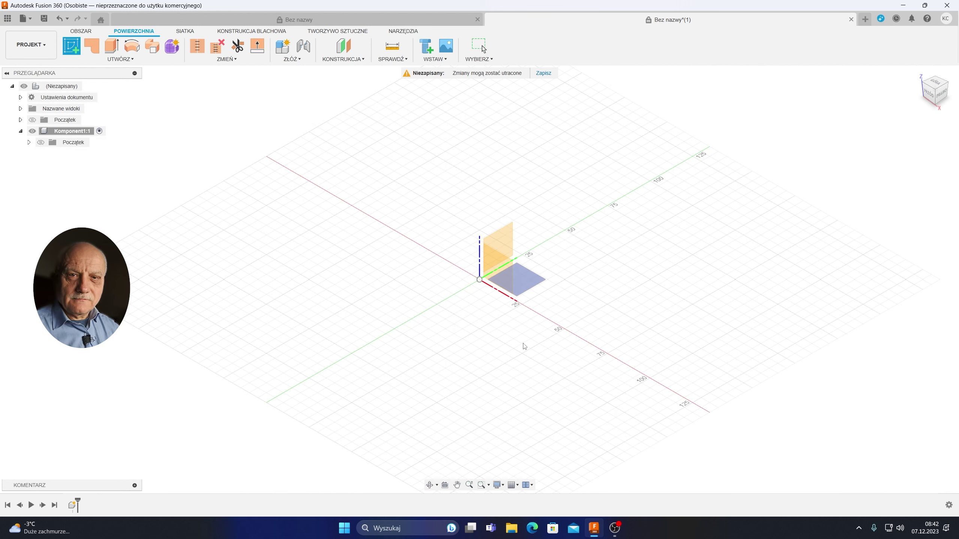
click(527, 282)
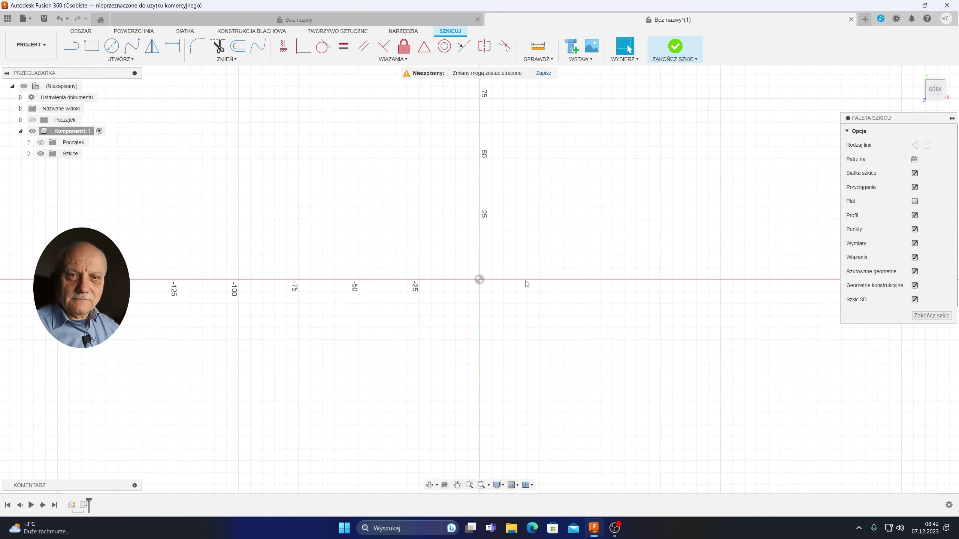
click(131, 49)
click(540, 219)
click(528, 340)
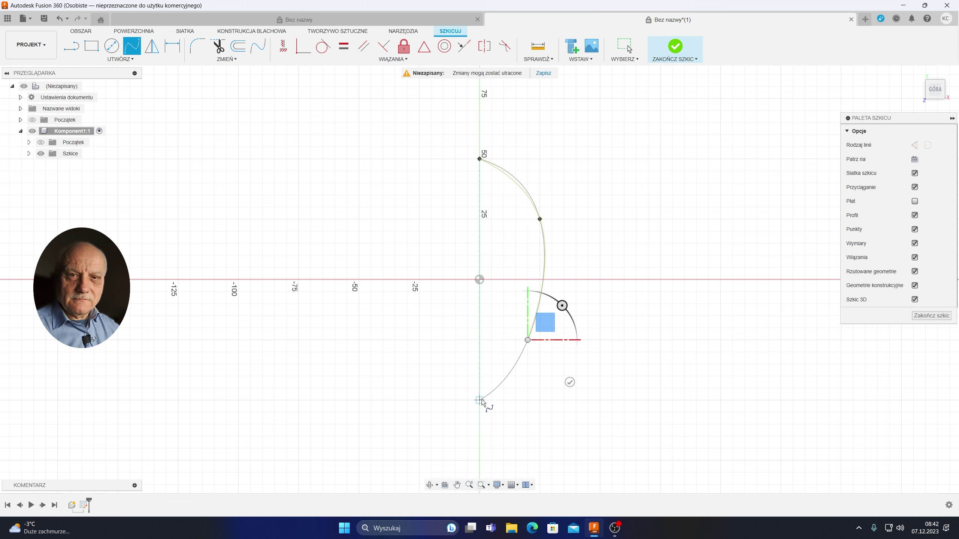
click(479, 401)
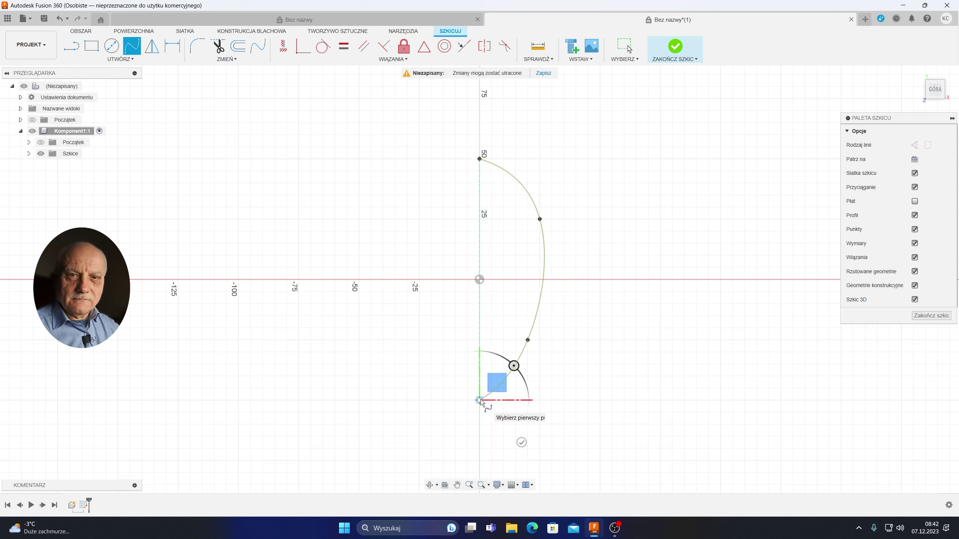
key(Escape)
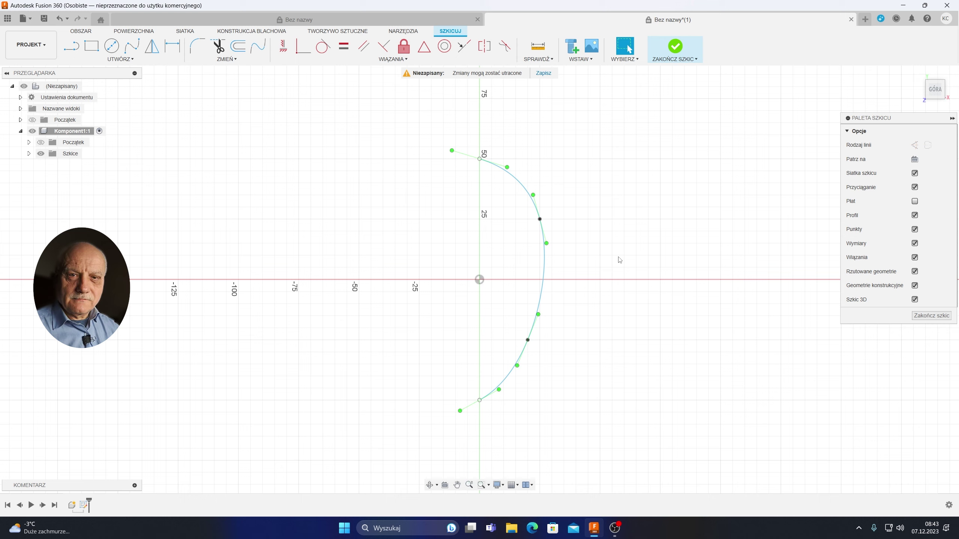
Insert an extra spline fit point where the curve crosses the X axis, near X 26.3, and select it
right_click(544, 277)
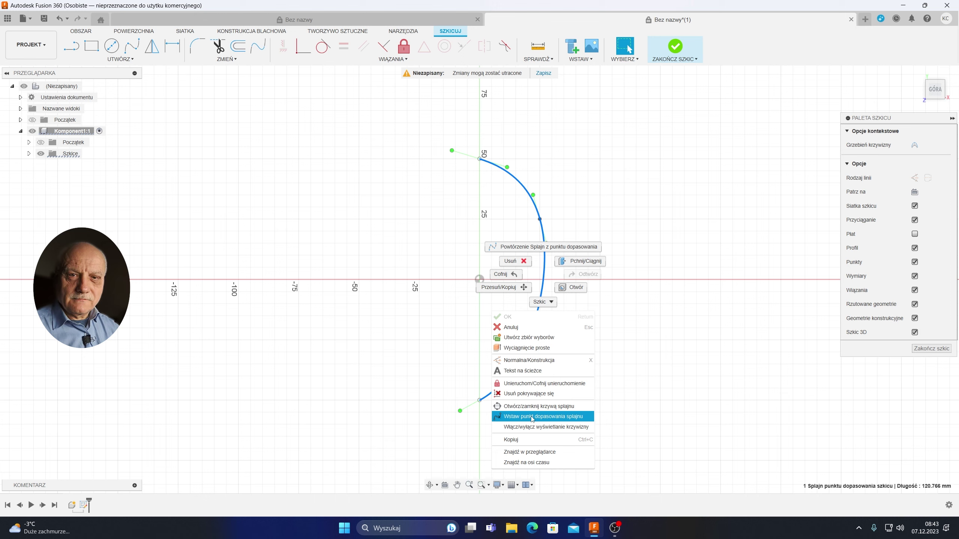
click(532, 417)
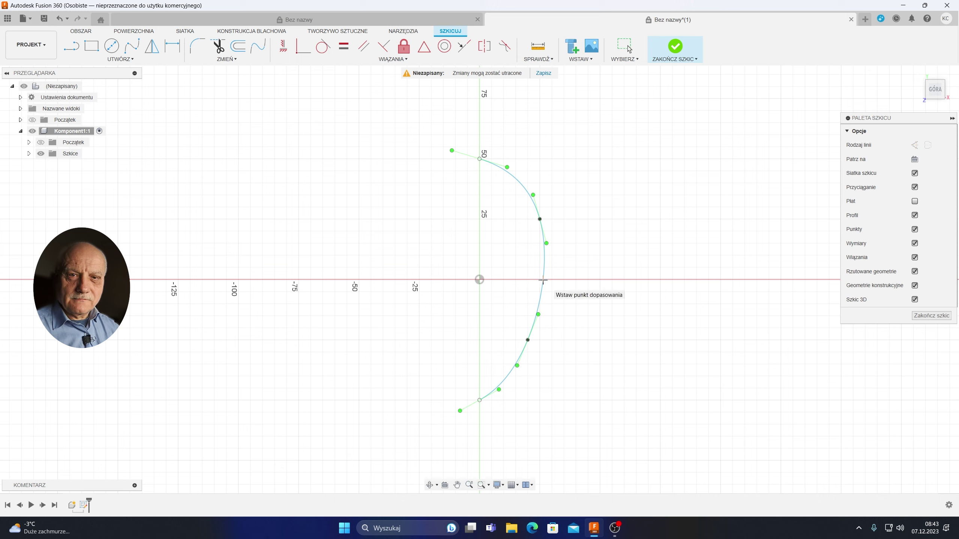
click(543, 280)
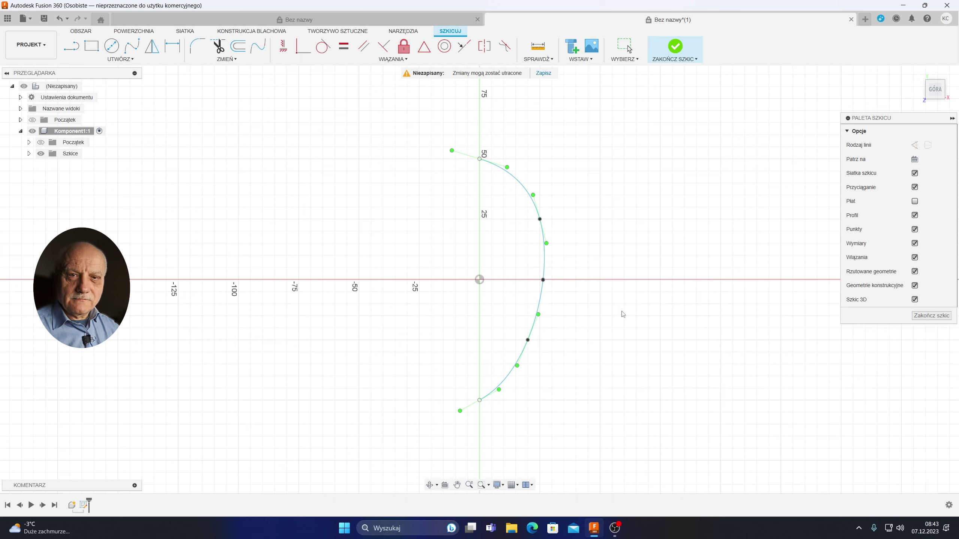
key(Escape)
click(543, 280)
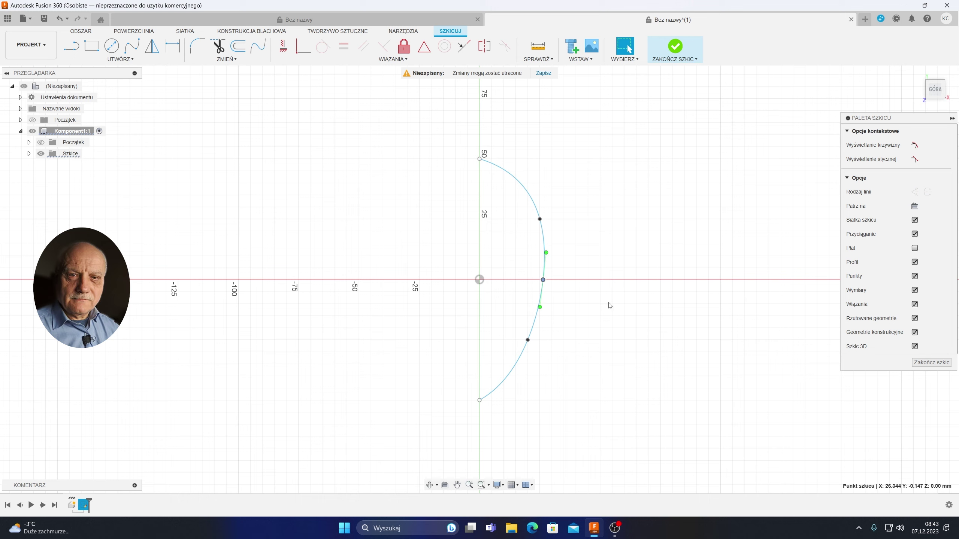
Move the axis fit point -7.00 mm along X, to about X 19.3
key(m)
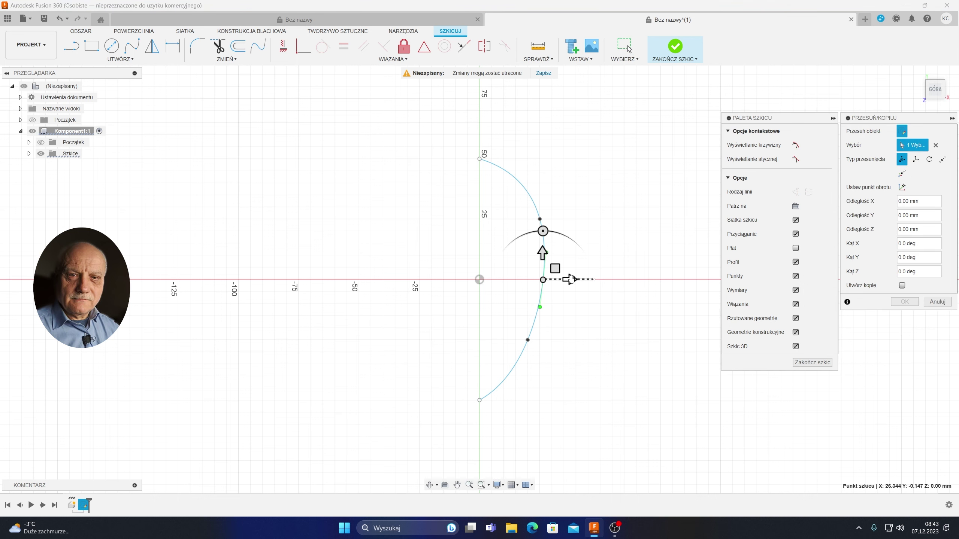
click(570, 278)
drag(570, 278, 557, 279)
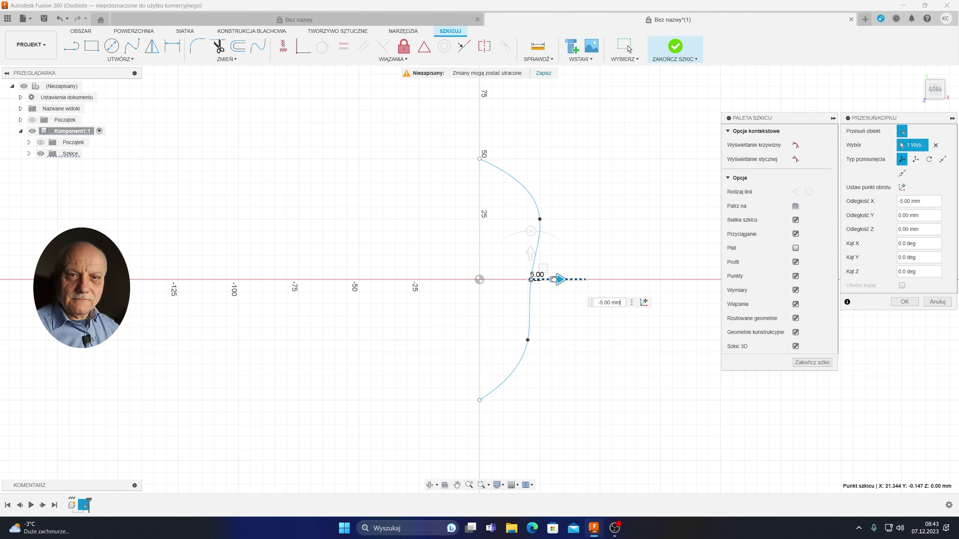
drag(553, 278, 563, 279)
scroll(548, 331, down, 3)
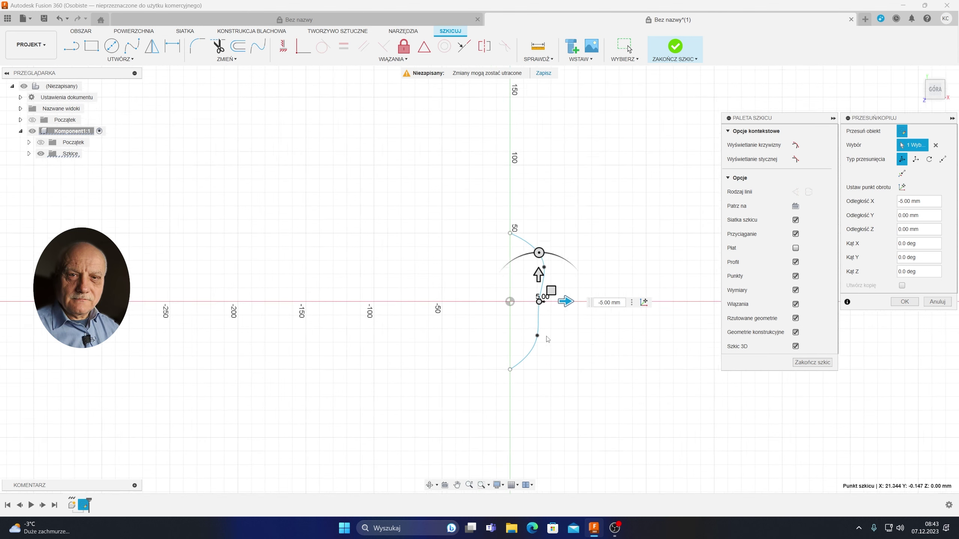
scroll(516, 385, up, 5)
scroll(529, 374, up, 1)
middle_drag(623, 244, 524, 375)
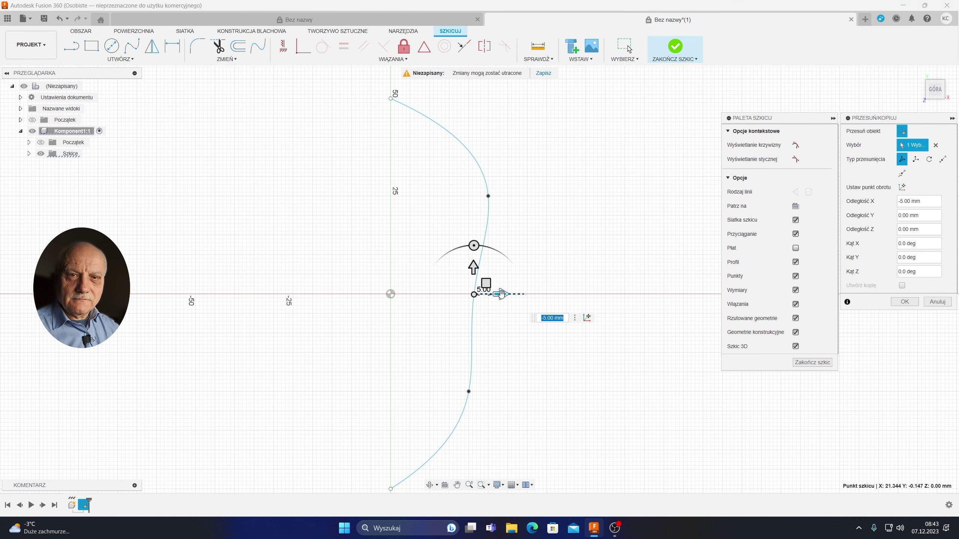
drag(502, 294, 494, 295)
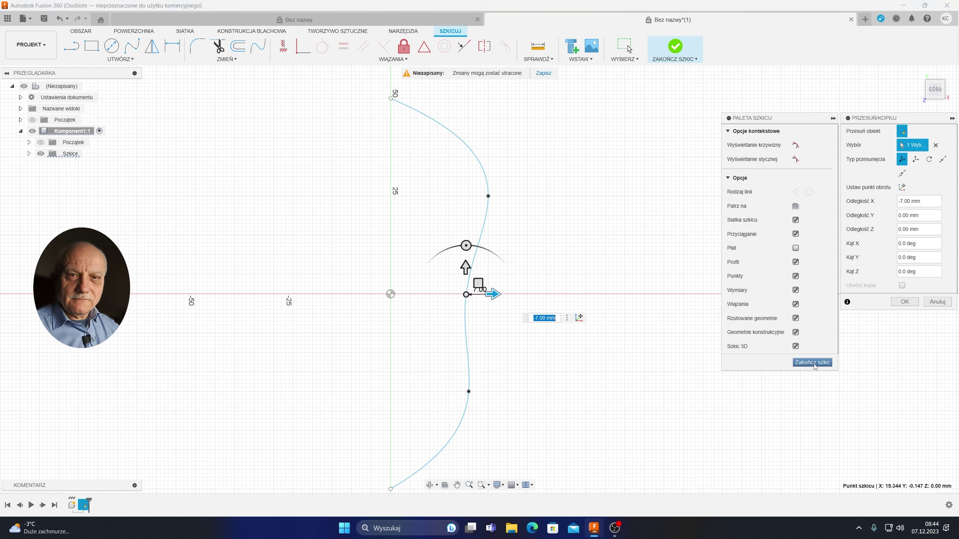
click(938, 302)
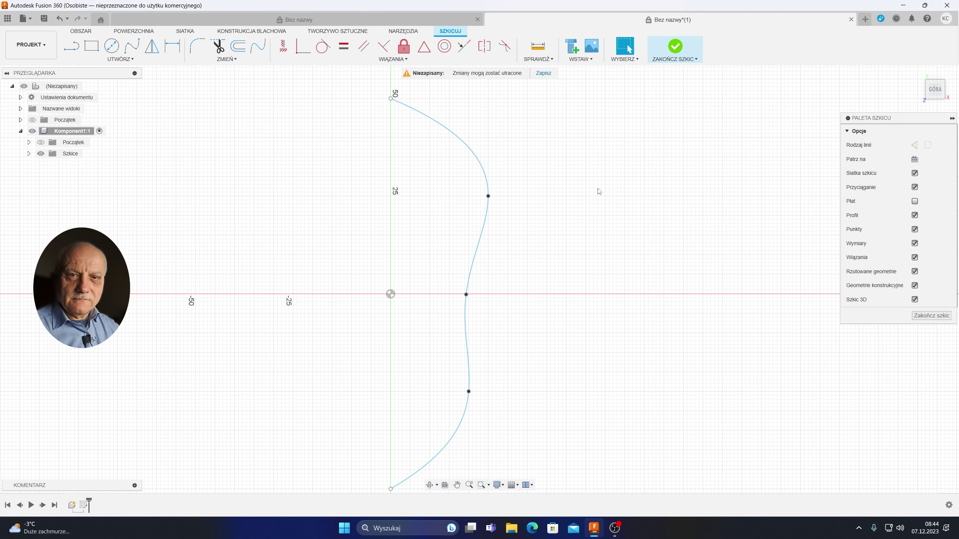
click(419, 112)
Constrain both spline end tangent handles horizontal so the curve meets the vertical axis perpendicularly
scroll(559, 281, down, 2)
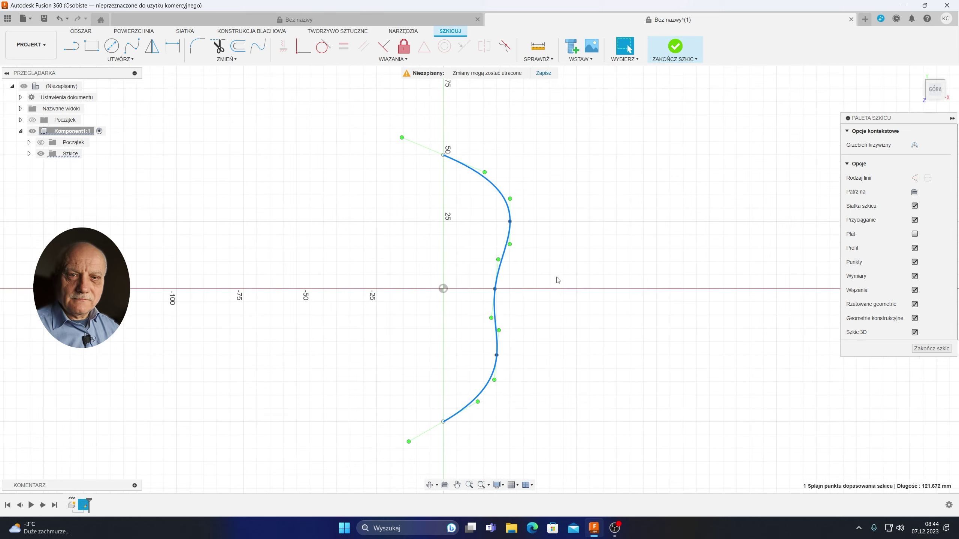
click(419, 148)
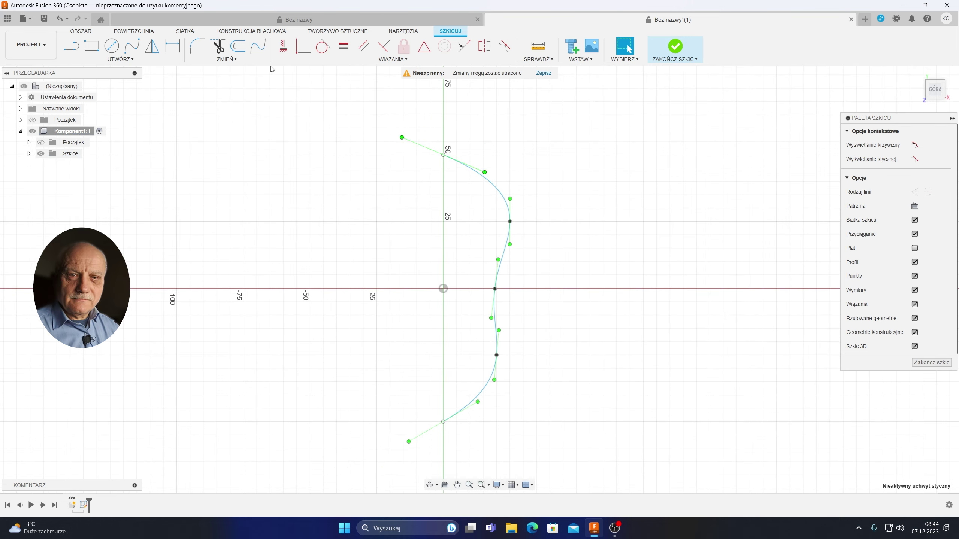
click(284, 46)
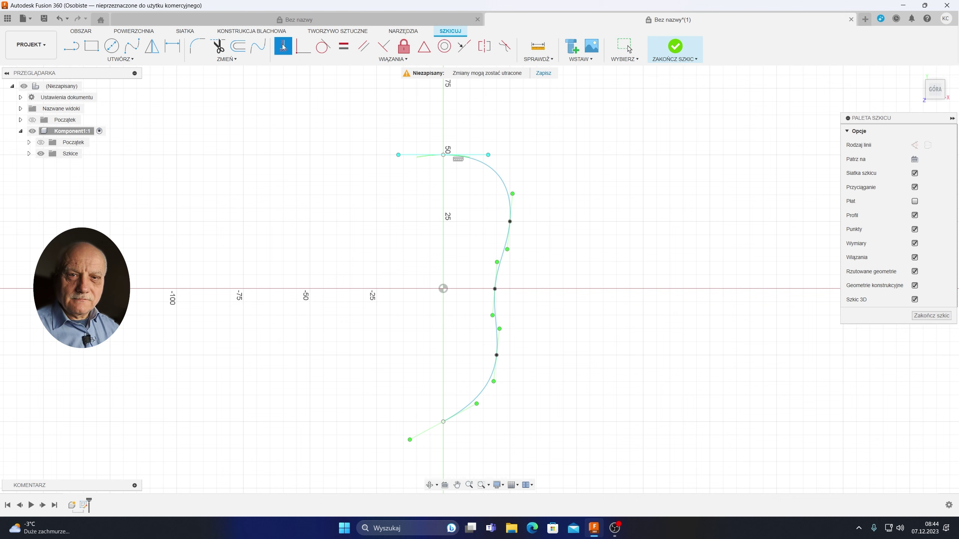
click(427, 431)
key(Escape)
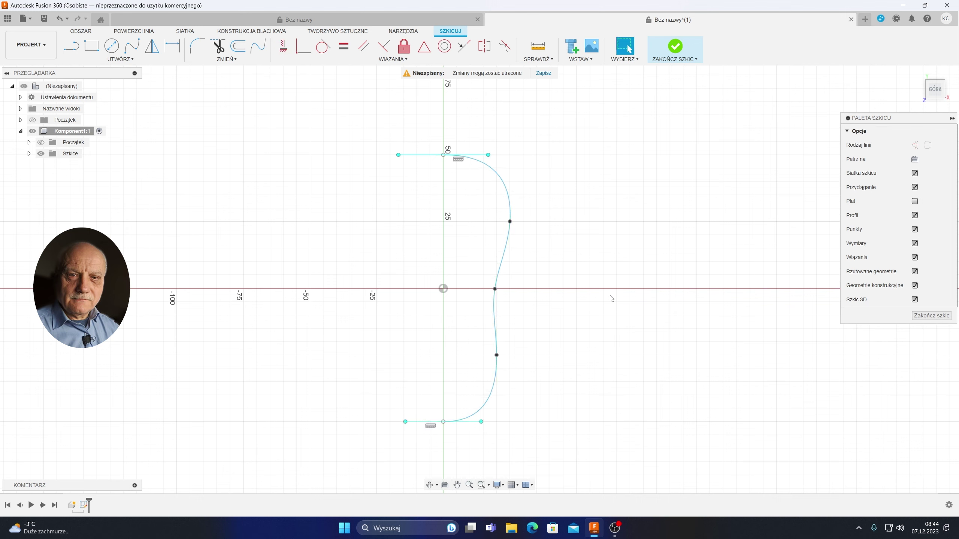
mouse_move(593, 349)
shift+middle_down()
mouse_move(580, 339)
mouse_move(640, 298)
mouse_move(636, 254)
shift+middle_up()
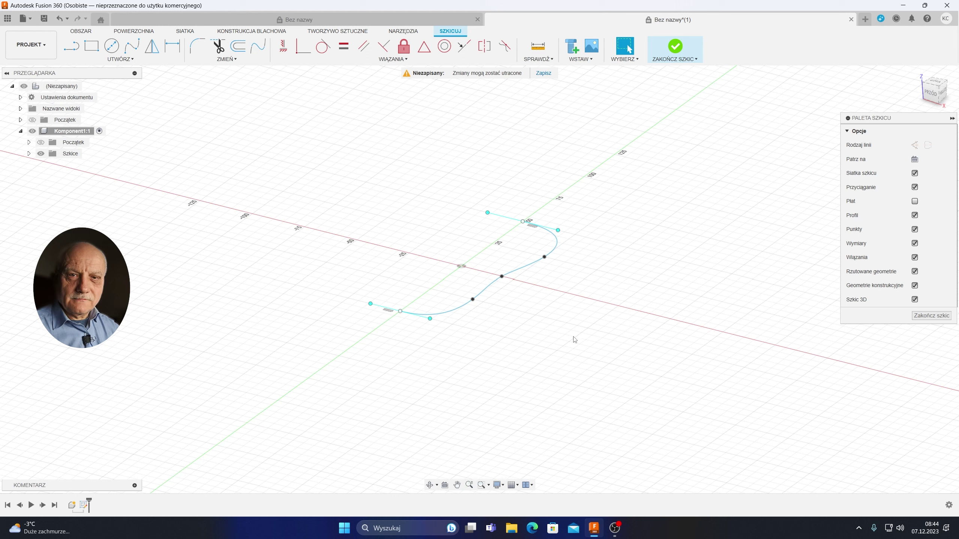
Copy the spline 10 mm up along Z to create a second matching profile curve
click(525, 268)
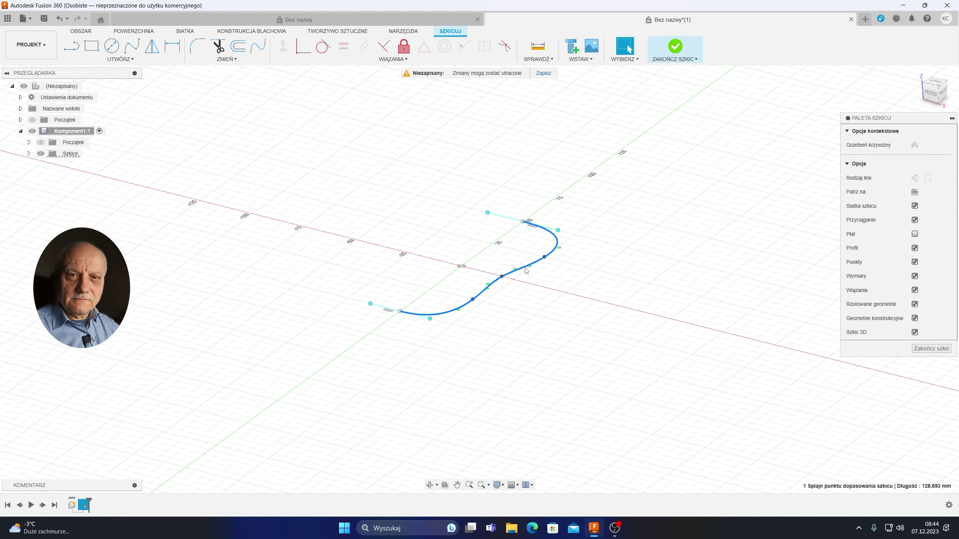
right_click(526, 269)
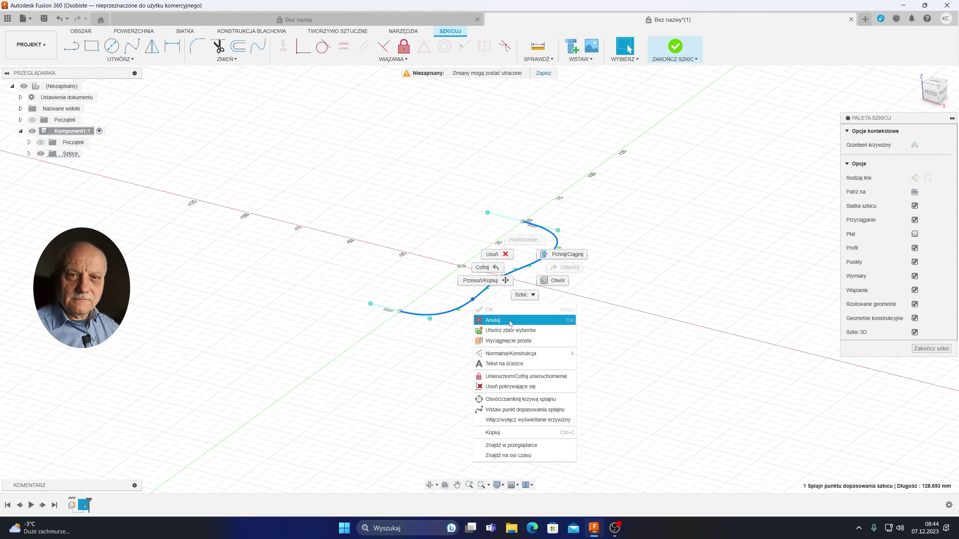
click(482, 282)
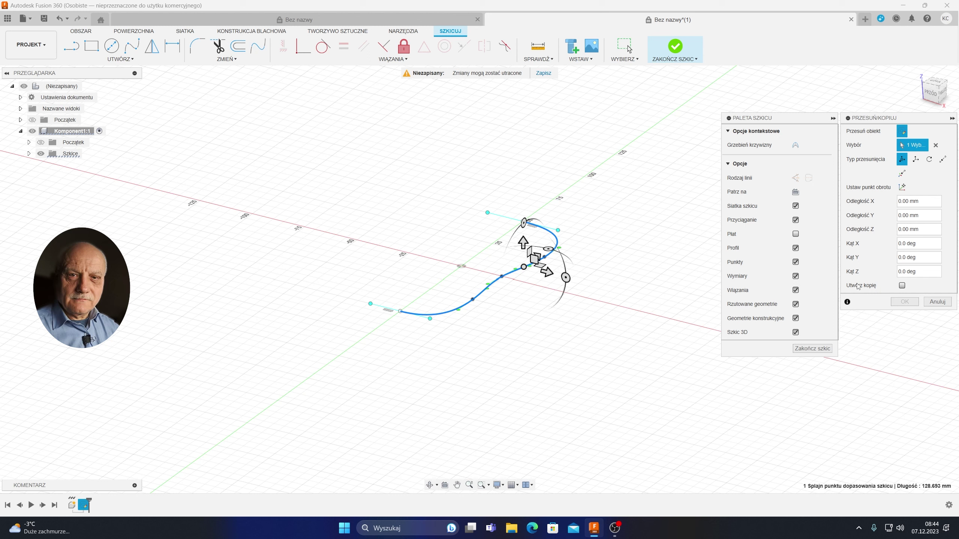
click(903, 285)
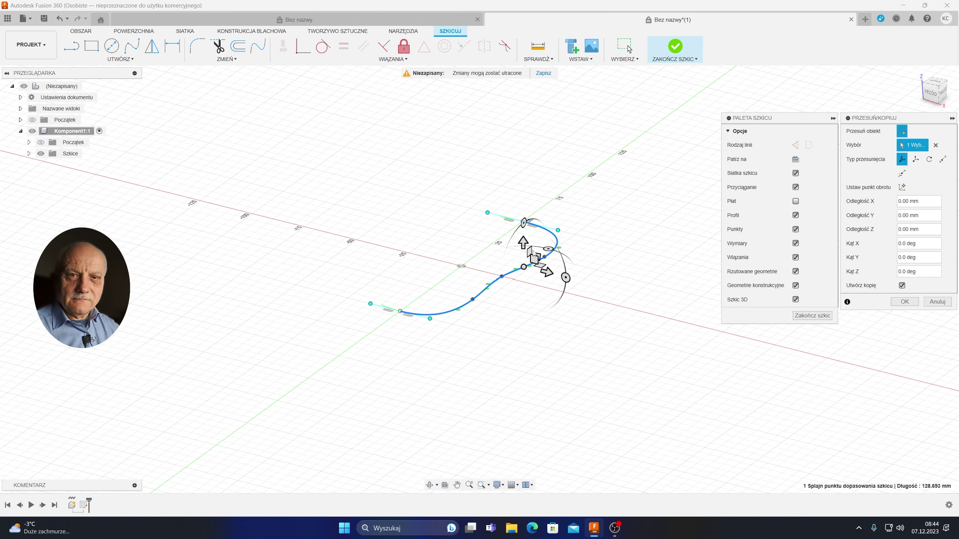
drag(523, 240, 523, 221)
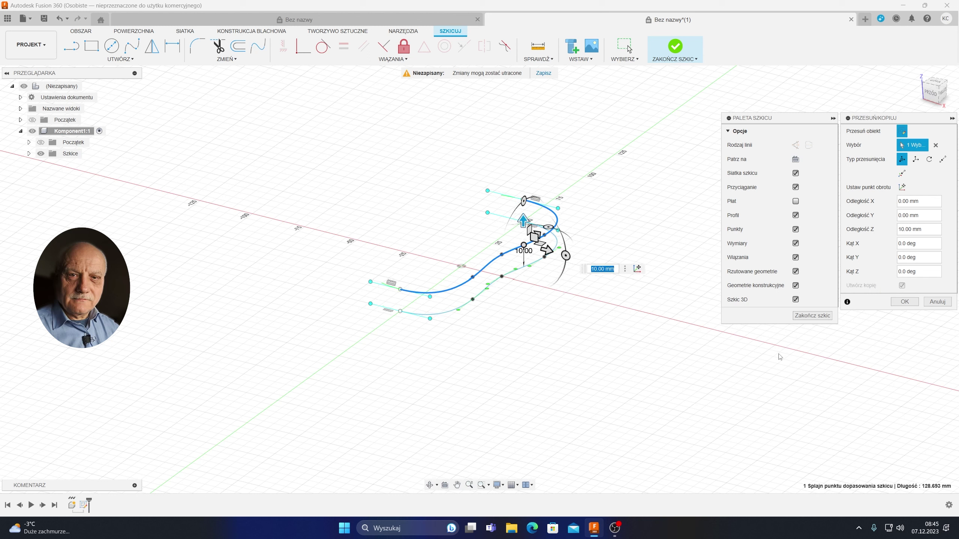
click(904, 302)
scroll(609, 362, up, 3)
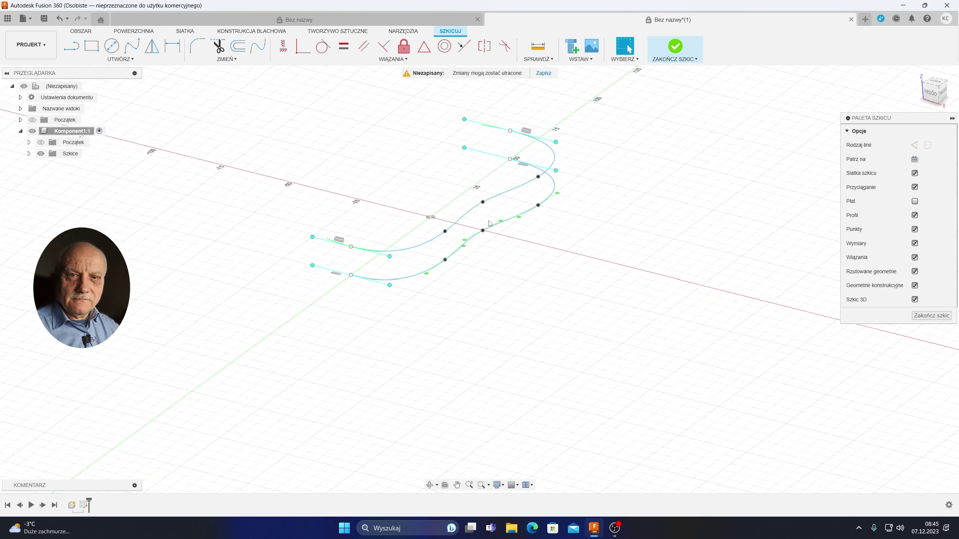
click(483, 203)
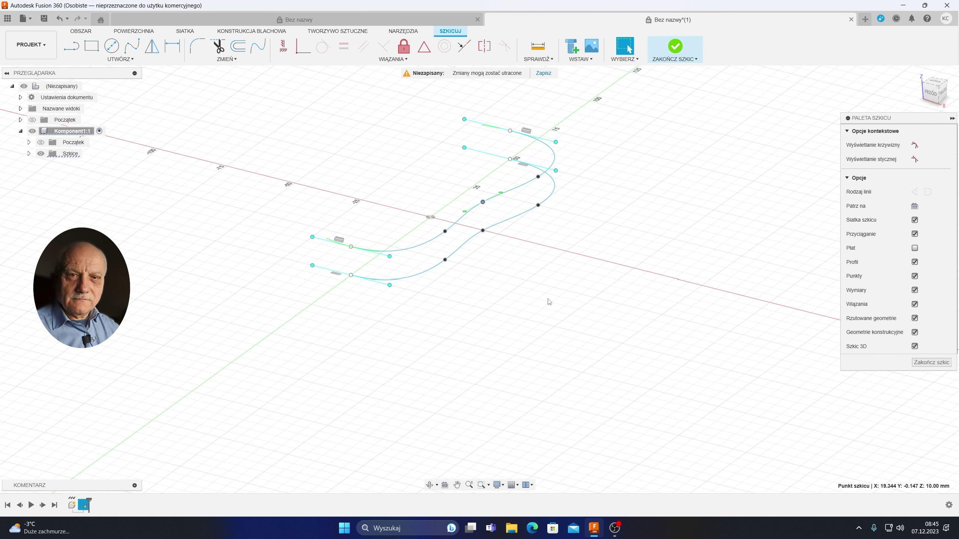
Lift the first upper-spline fit point 10 mm along Z
scroll(542, 281, up, 3)
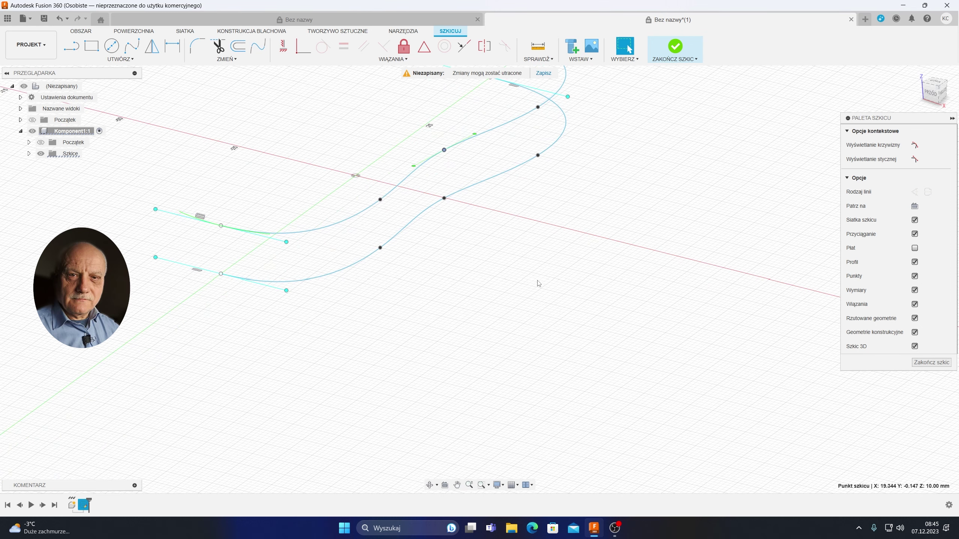
mouse_move(510, 228)
middle_down()
mouse_move(548, 358)
mouse_move(559, 352)
middle_up()
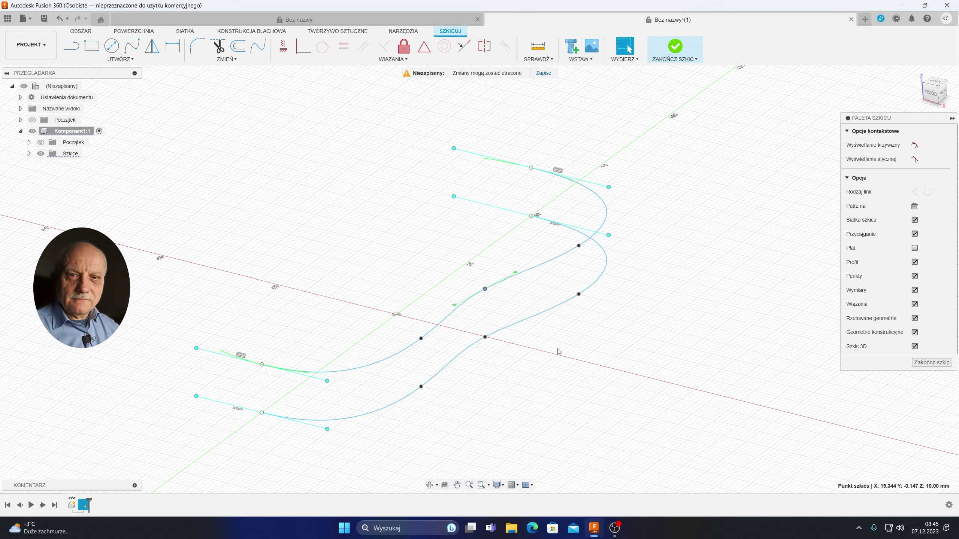
key(m)
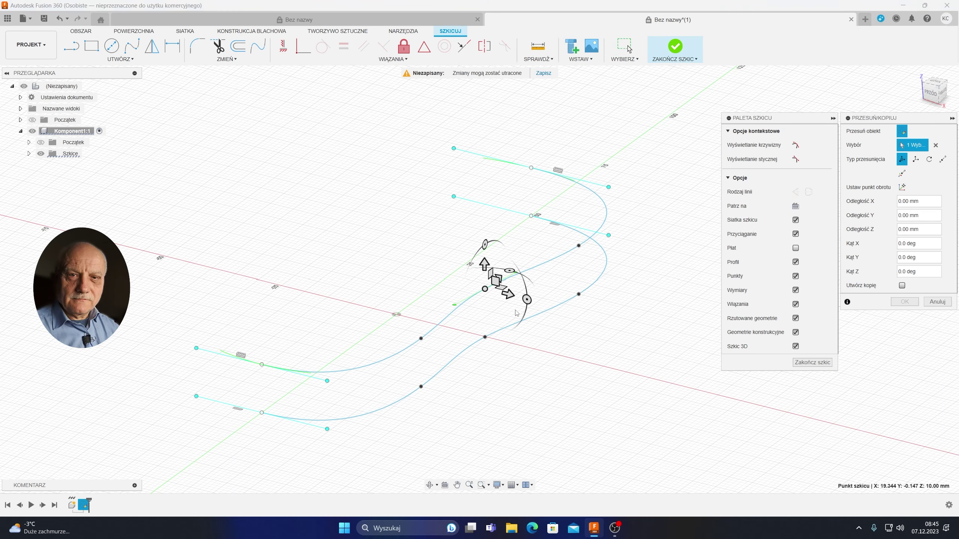
scroll(513, 307, up, 3)
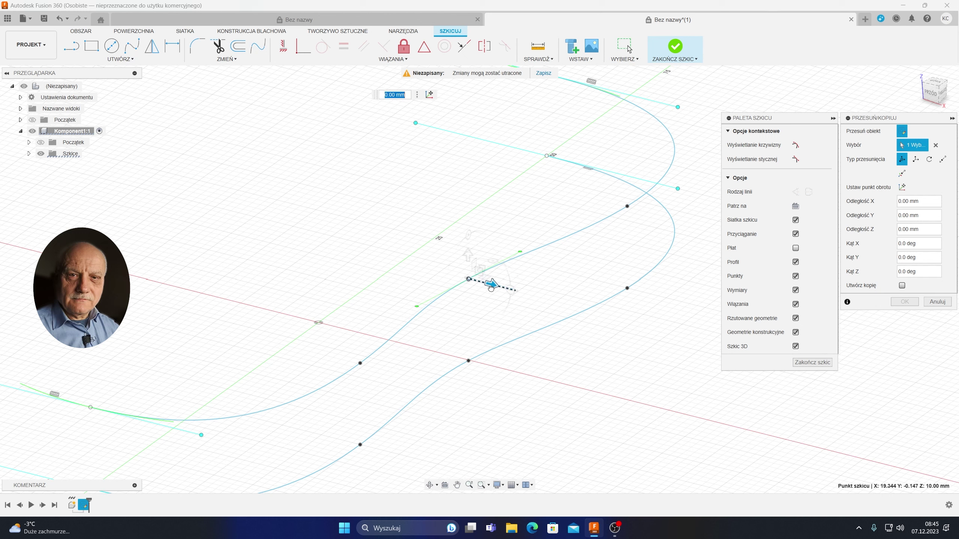
mouse_move(491, 286)
mouse_down()
mouse_move(480, 281)
mouse_move(481, 291)
mouse_up()
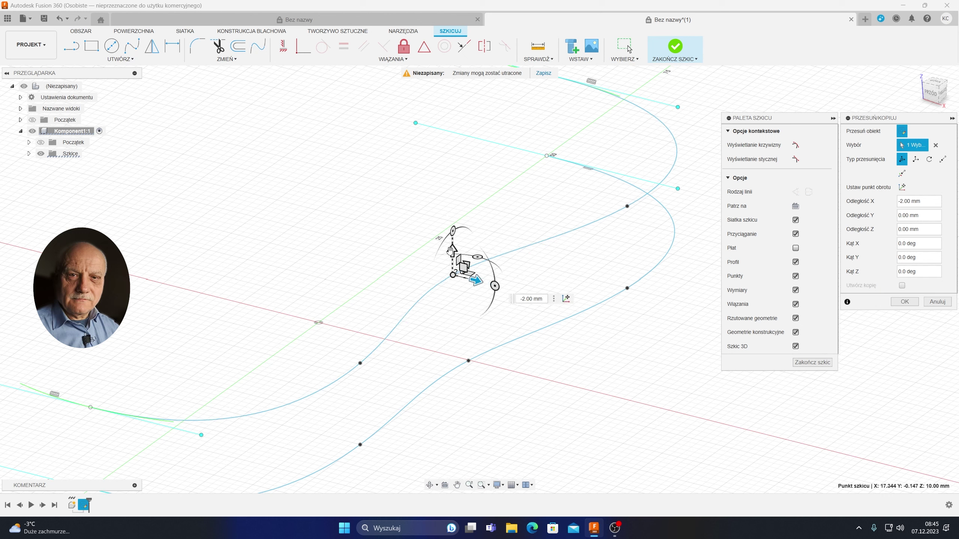
drag(452, 254, 447, 182)
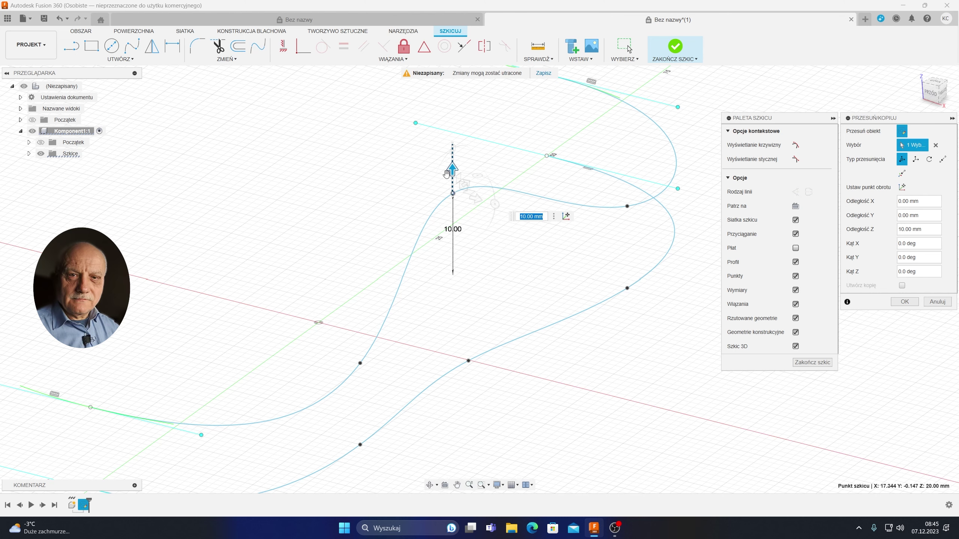
drag(446, 178, 445, 173)
scroll(508, 390, down, 2)
scroll(508, 390, up, 1)
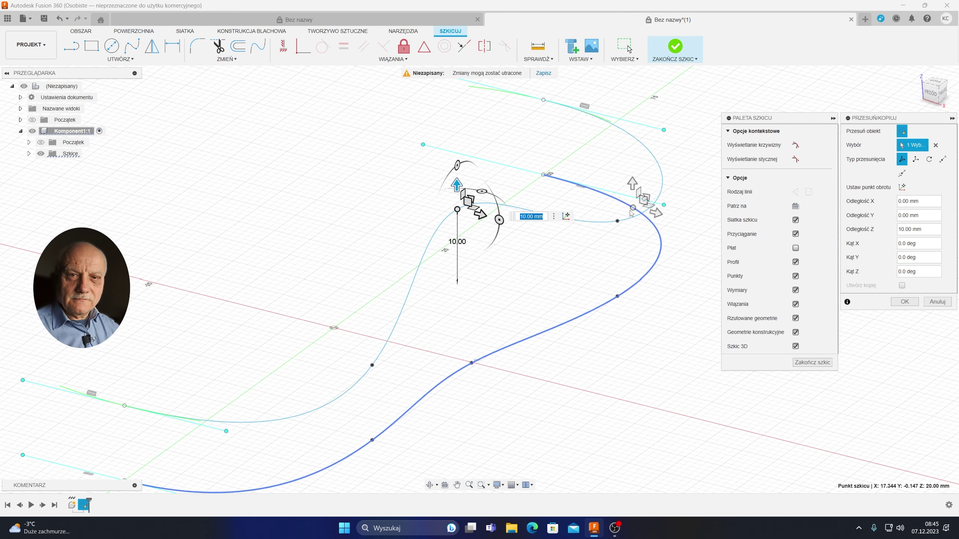
Lift a second upper-spline point 2 mm along Z to shape the humped top
click(618, 221)
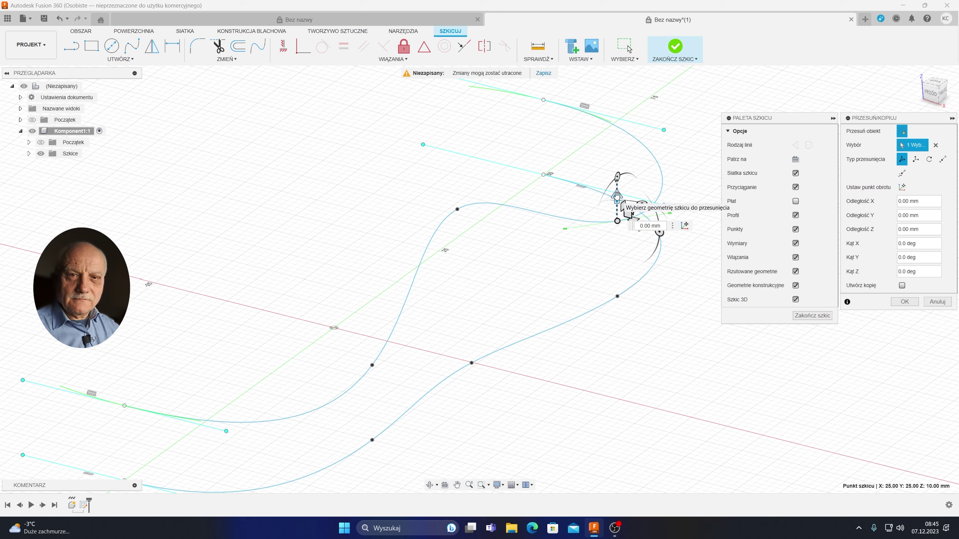
drag(617, 195, 608, 161)
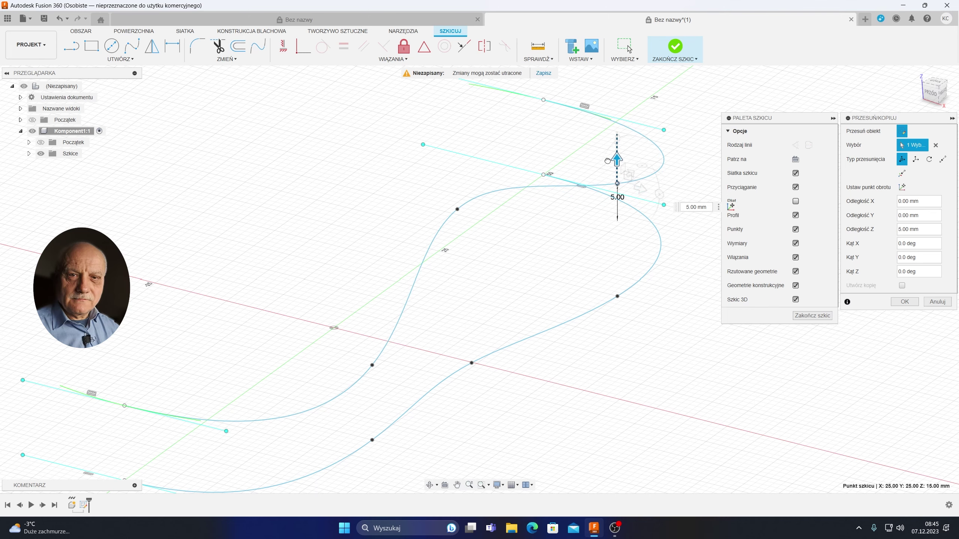
mouse_move(607, 161)
shift+middle_down()
mouse_move(582, 379)
mouse_move(538, 359)
shift+middle_up()
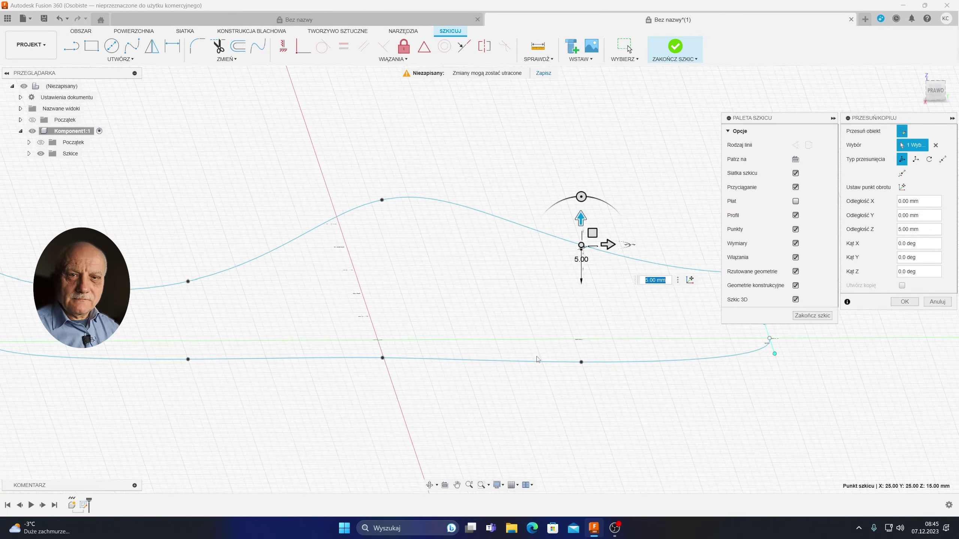
scroll(538, 359, down, 2)
scroll(540, 374, down, 2)
mouse_move(548, 417)
shift+middle_down()
mouse_move(558, 434)
mouse_move(548, 421)
shift+middle_up()
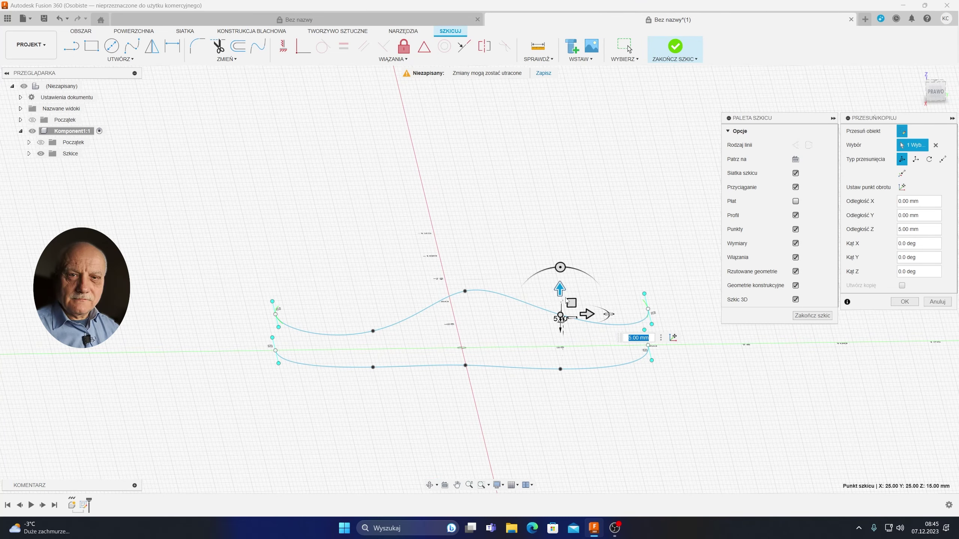
scroll(550, 423, up, 2)
scroll(557, 376, up, 1)
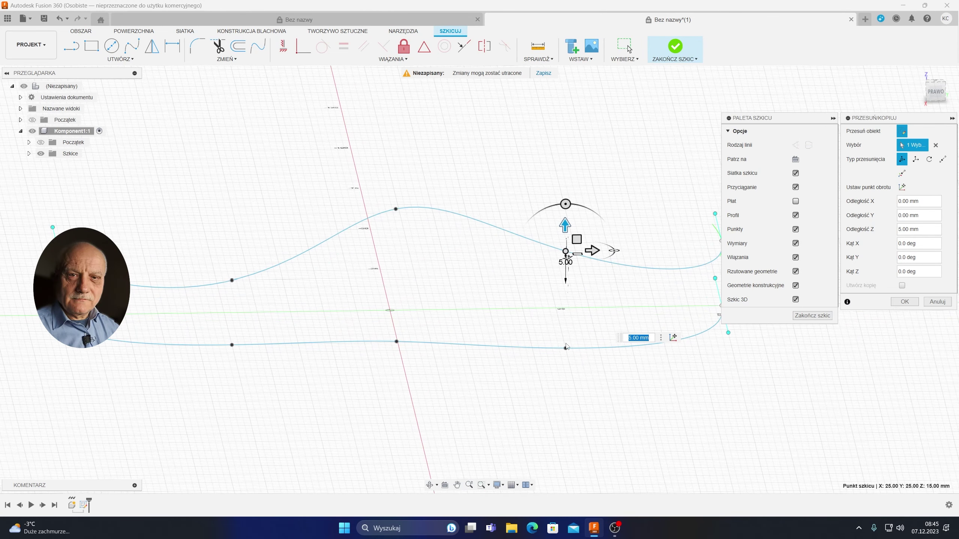
scroll(566, 348, up, 1)
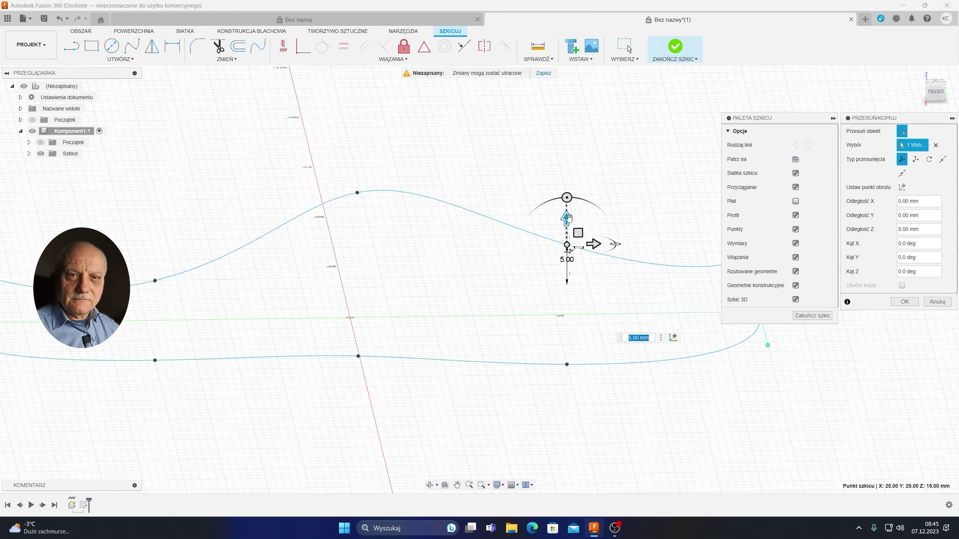
drag(565, 218, 569, 255)
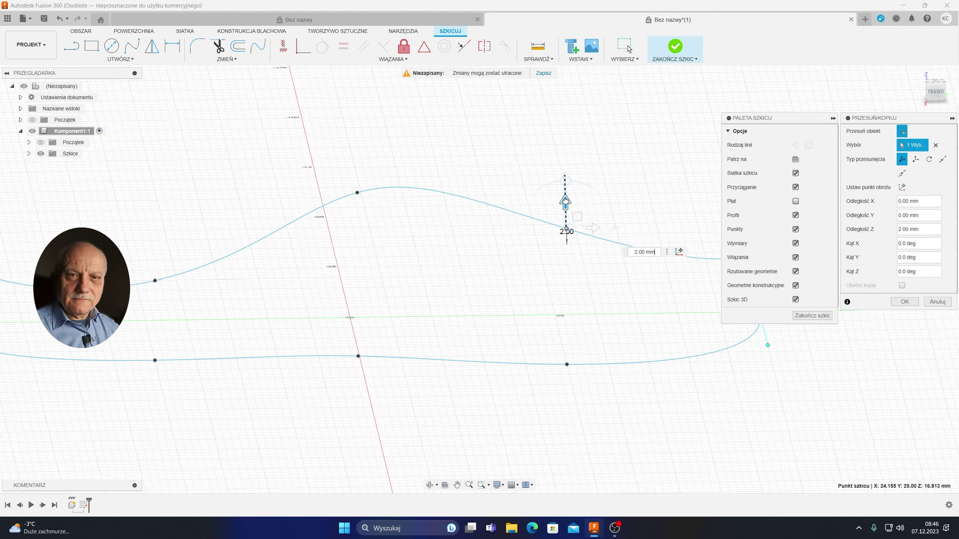
click(905, 302)
scroll(659, 428, down, 1)
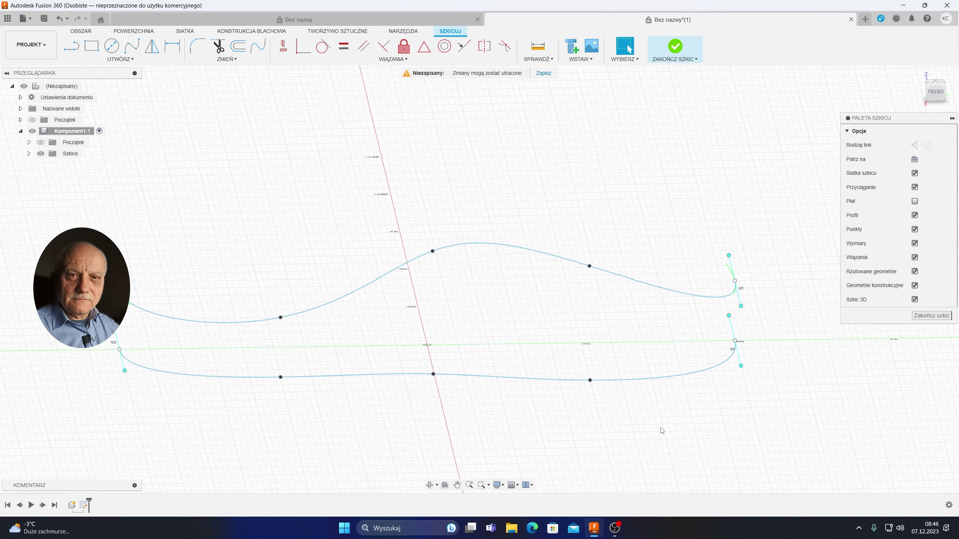
scroll(660, 428, down, 2)
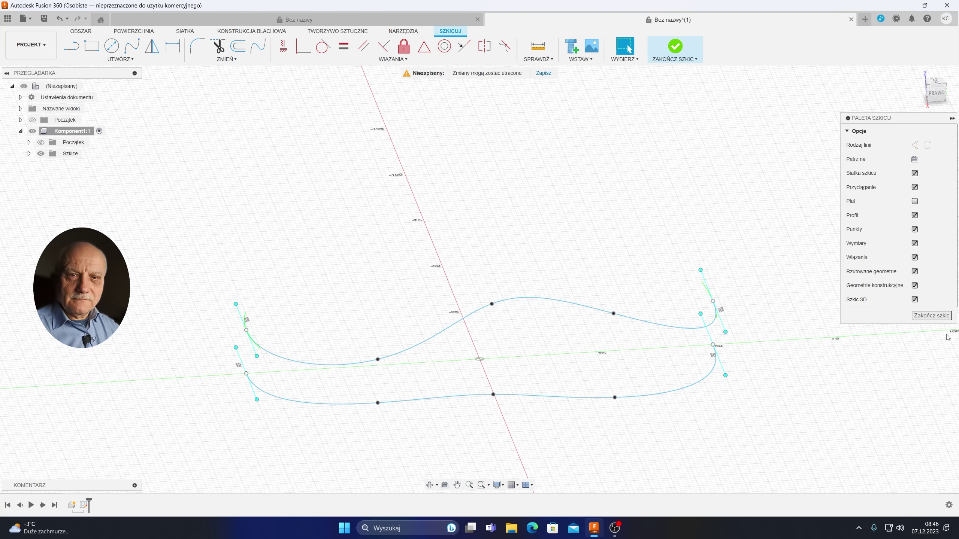
Finish the spline sketch as Szkic1 and start a new sketch
click(925, 317)
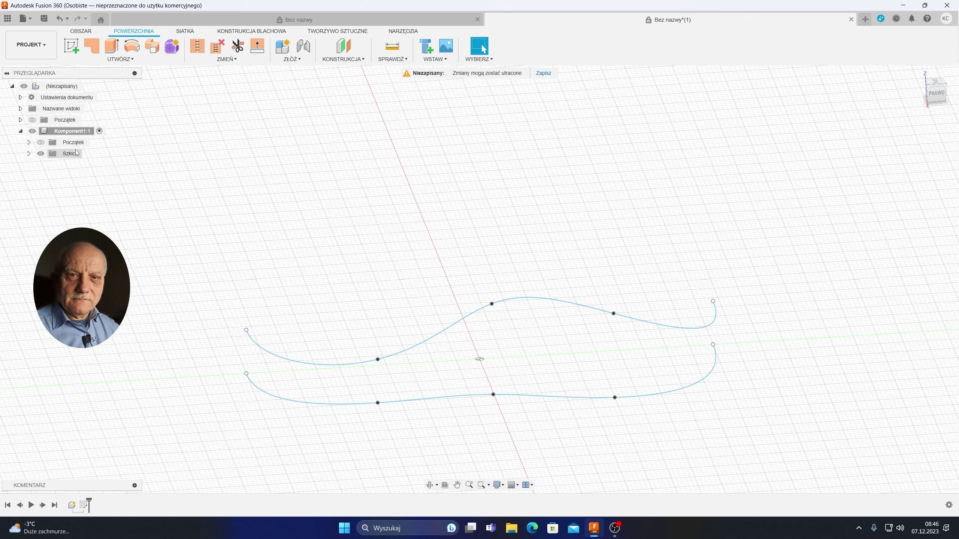
click(29, 154)
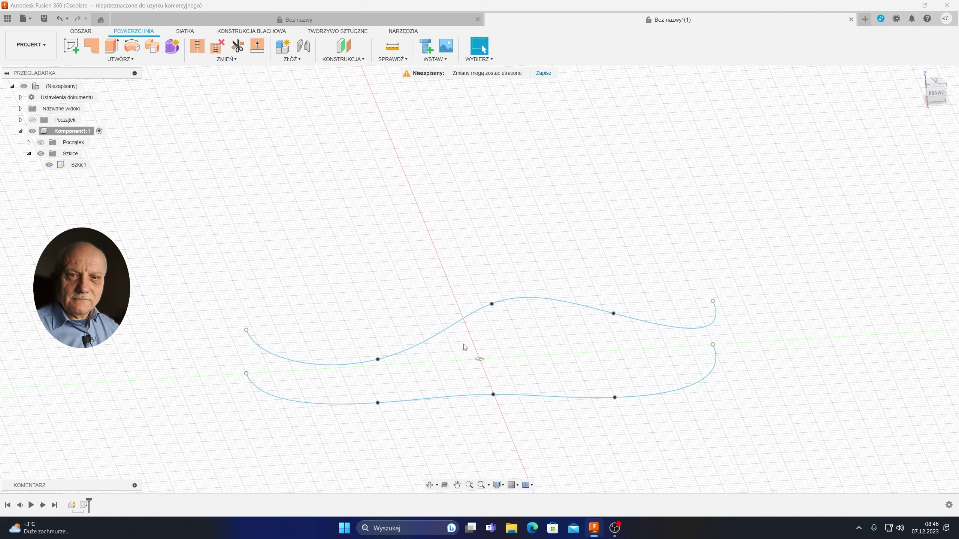
click(71, 45)
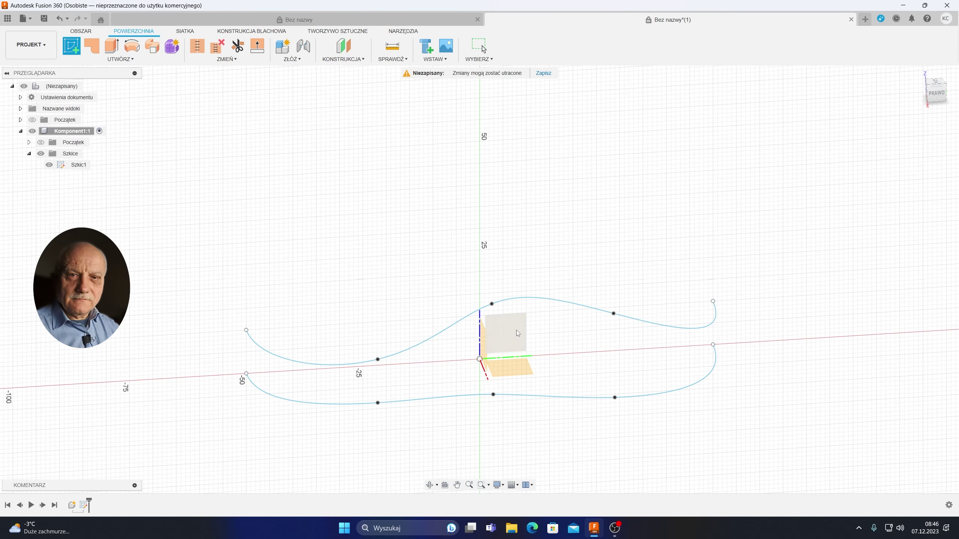
Place the new sketch on an origin plane and draw the short vertical line at the profile's left end
click(510, 330)
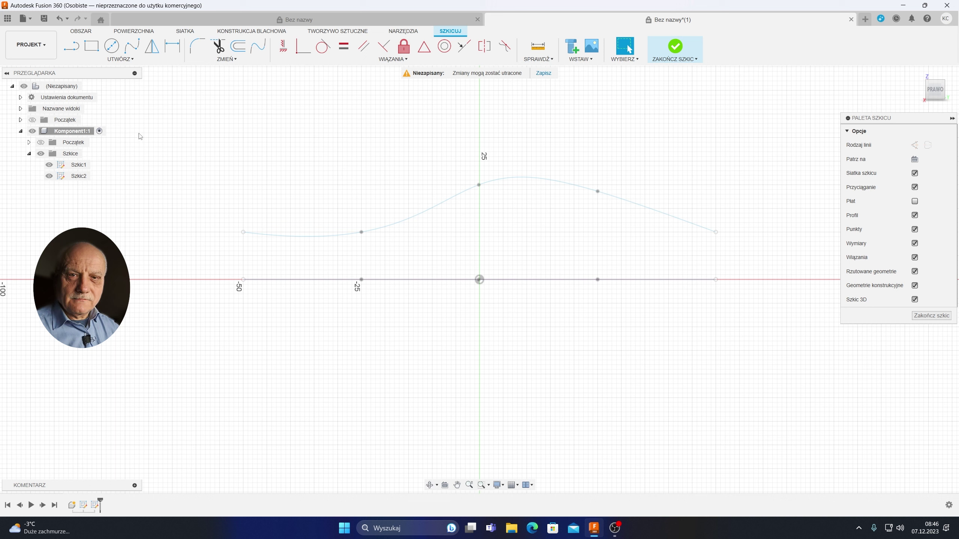
click(136, 48)
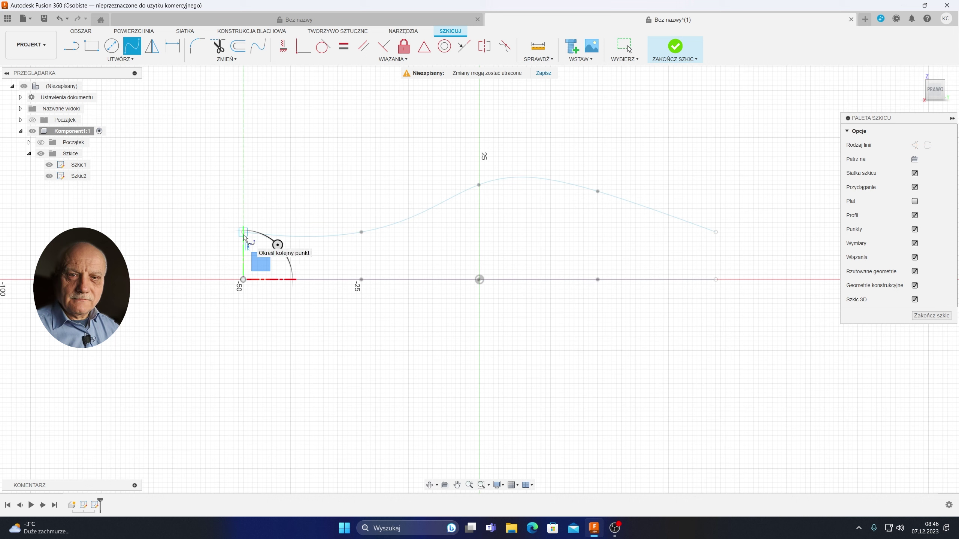
click(244, 232)
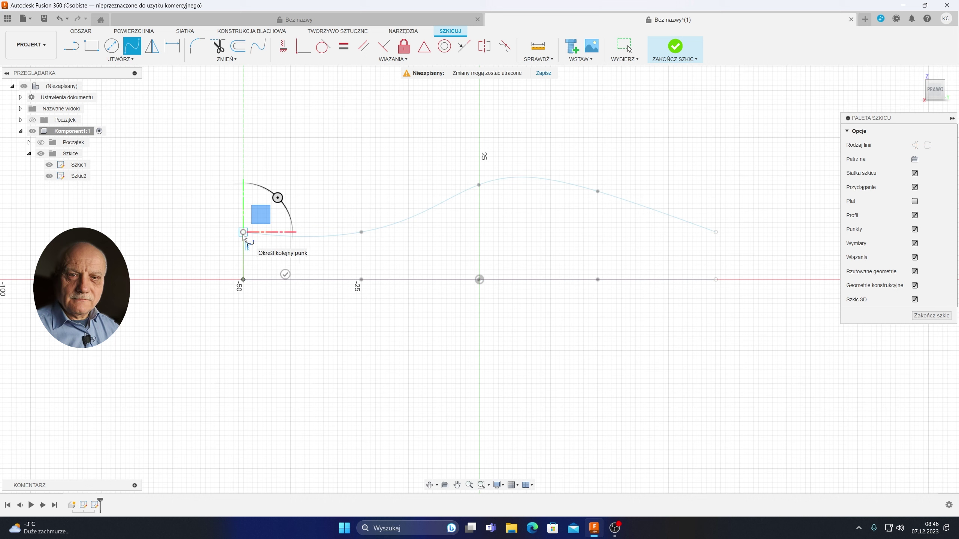
key(Escape)
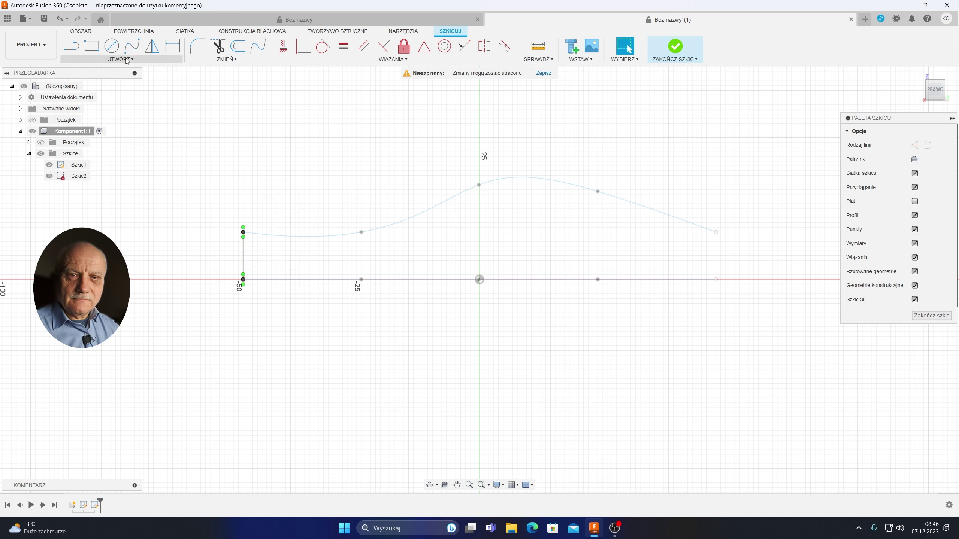
Draw the arched top profile spline from the left point over the peak to the right point
click(133, 49)
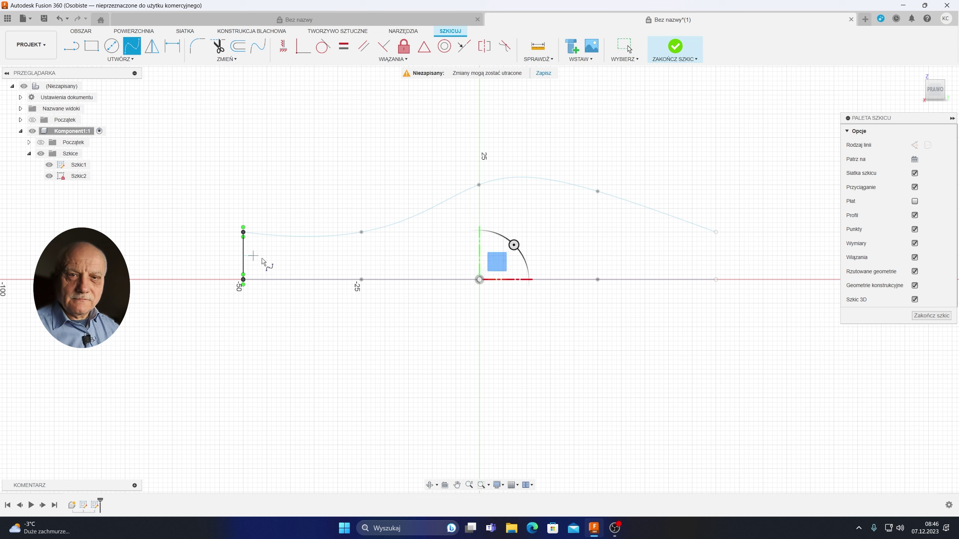
click(243, 232)
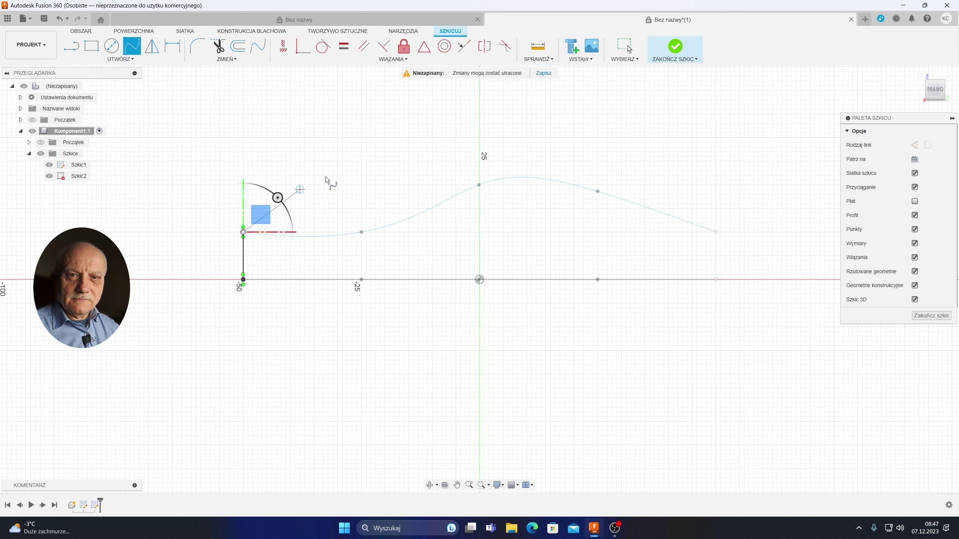
click(598, 91)
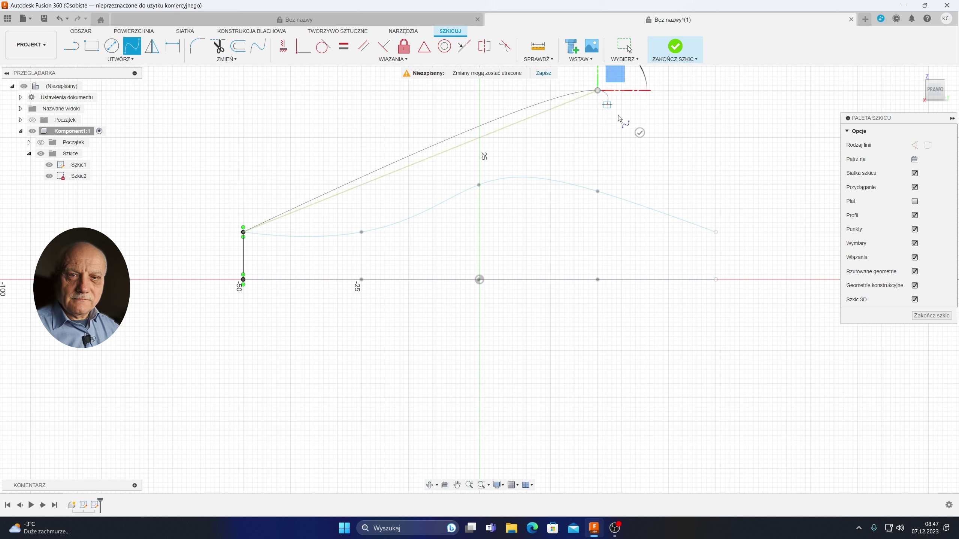
click(716, 232)
key(Escape)
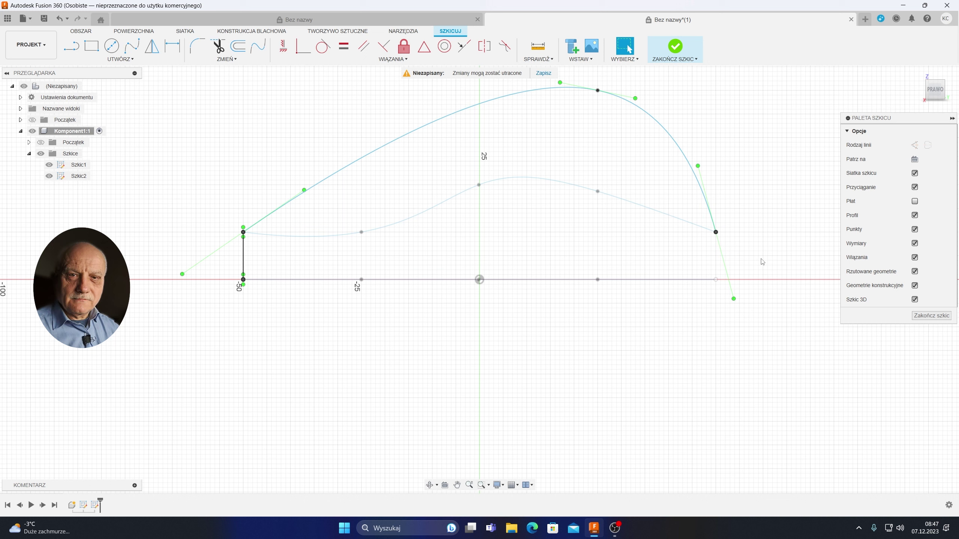
Add a short vertical spline from the profile's right end down to the base line
click(132, 46)
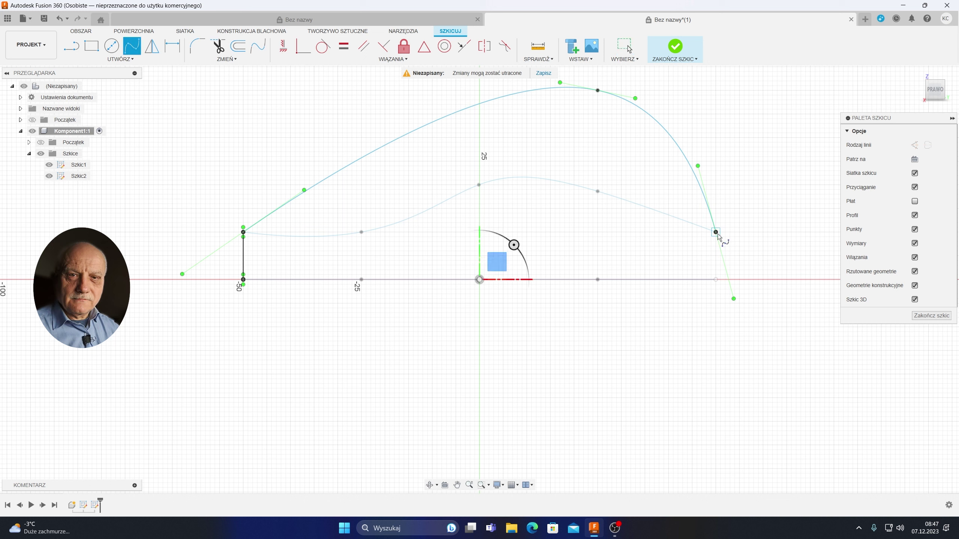
click(716, 232)
click(716, 280)
key(Escape)
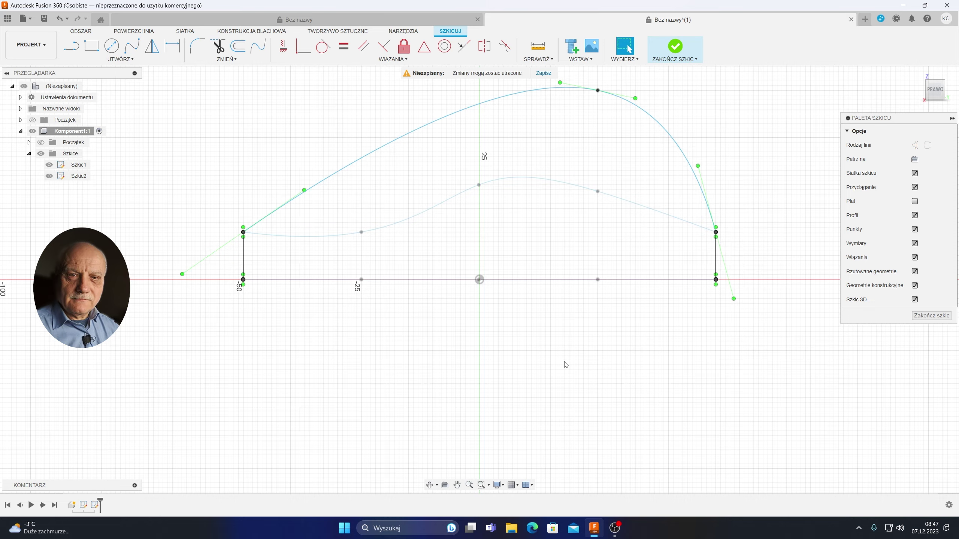
mouse_move(565, 363)
shift+middle_down()
mouse_move(617, 377)
mouse_move(609, 368)
shift+middle_up()
Draw a three-point spline from the profile's apex down to the base outline on the right
key(Escape)
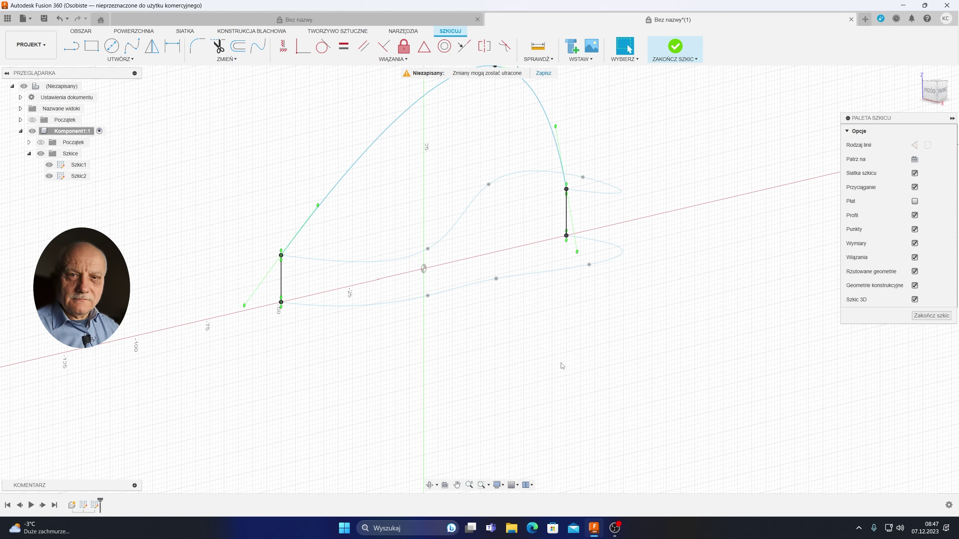
shift+middle_drag(632, 337, 591, 411)
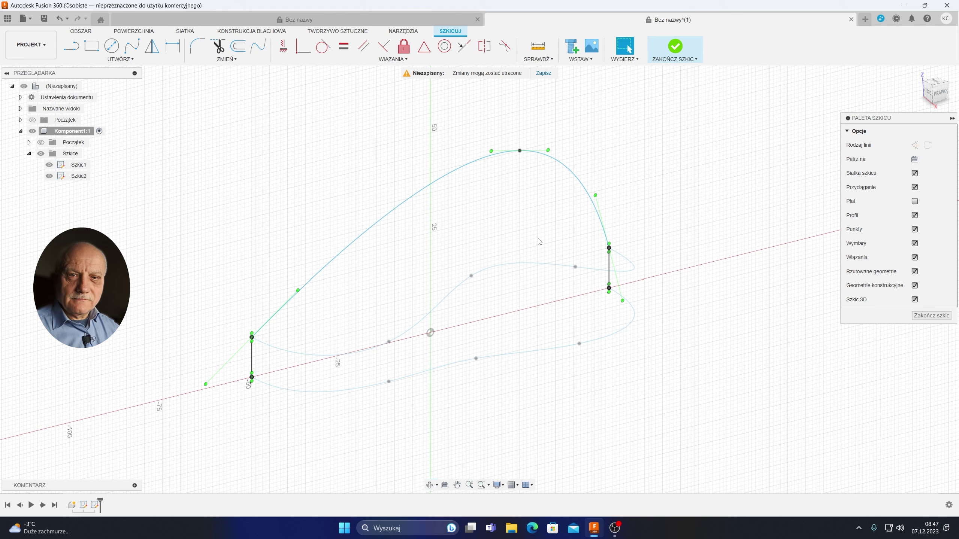
click(130, 47)
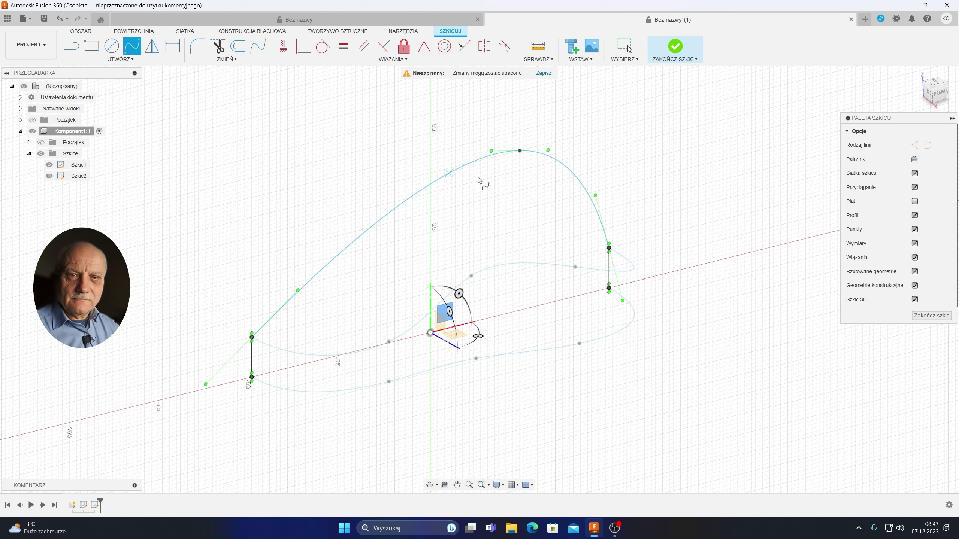
click(520, 150)
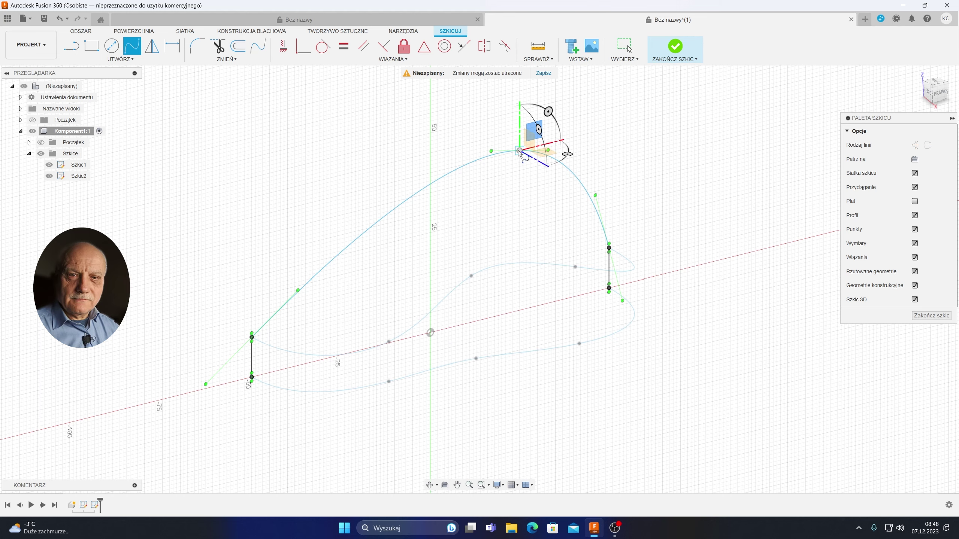
click(575, 267)
click(580, 343)
key(Escape)
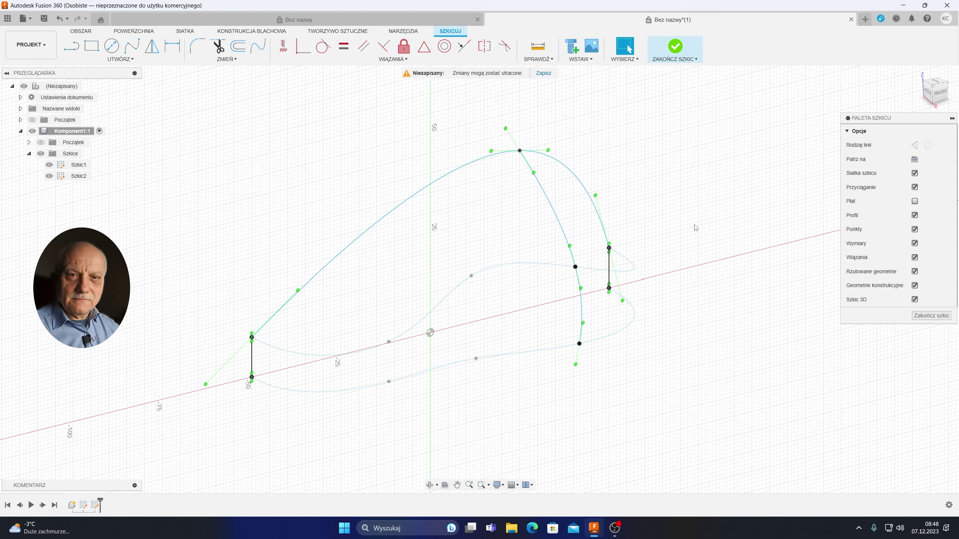
shift+middle_drag(696, 228, 719, 219)
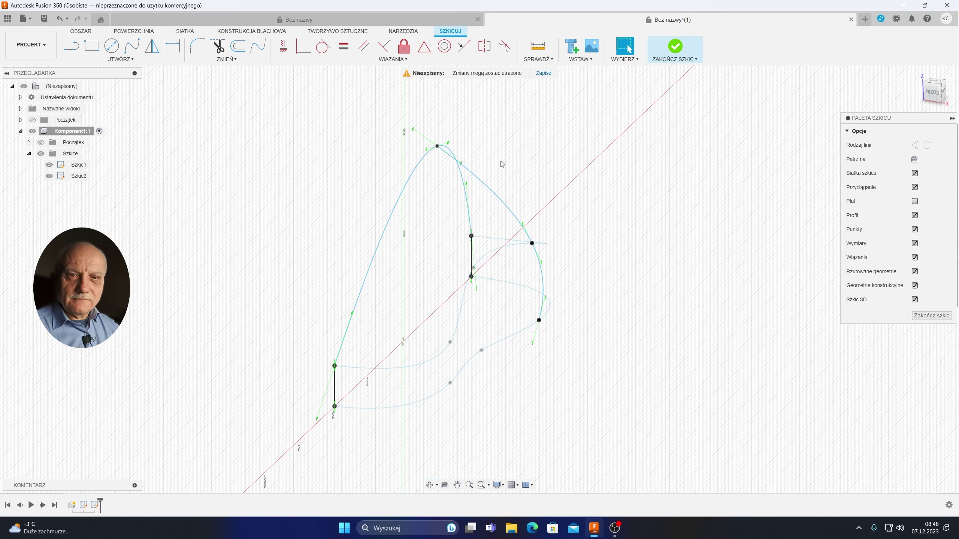
Constrain the apex tangent handle of the cross spline horizontal, then orbit to a side view
click(428, 139)
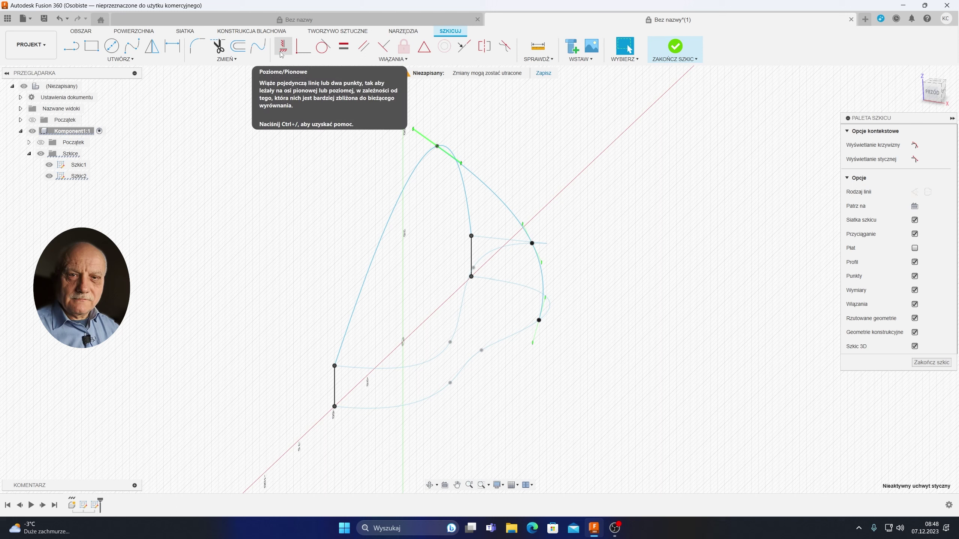
click(284, 54)
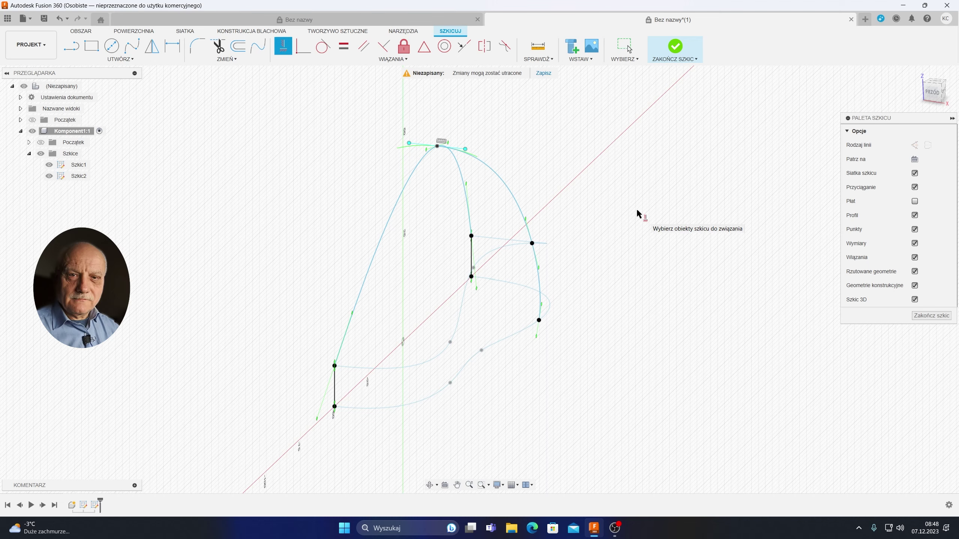
scroll(621, 231, down, 1)
scroll(612, 246, up, 3)
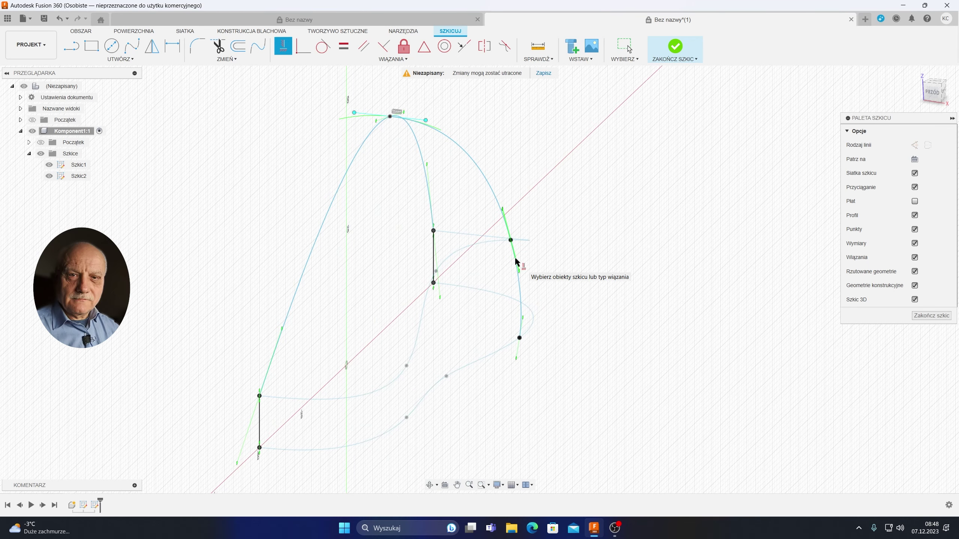
key(Escape)
mouse_move(527, 266)
shift+middle_down()
mouse_move(570, 277)
mouse_move(422, 390)
shift+middle_up()
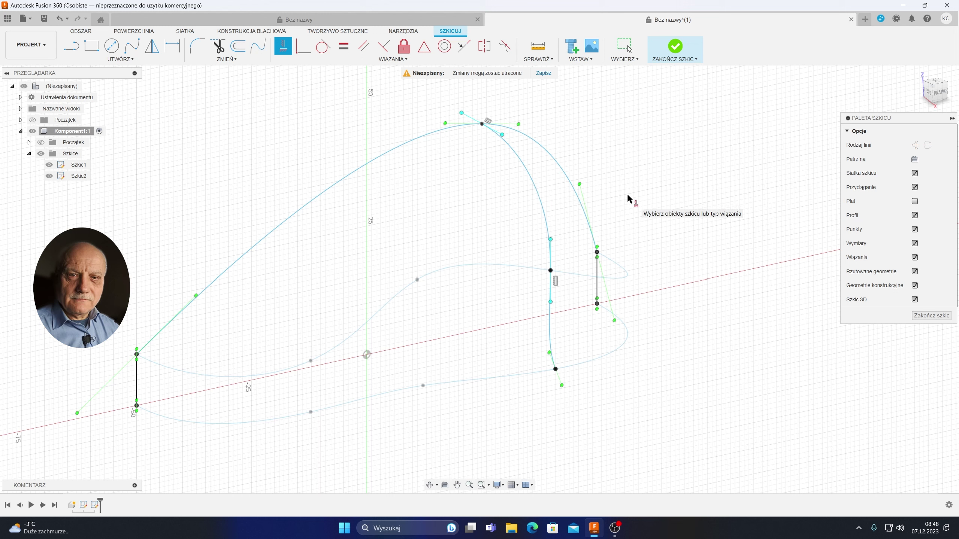
key(Escape)
shift+middle_drag(661, 217, 619, 193)
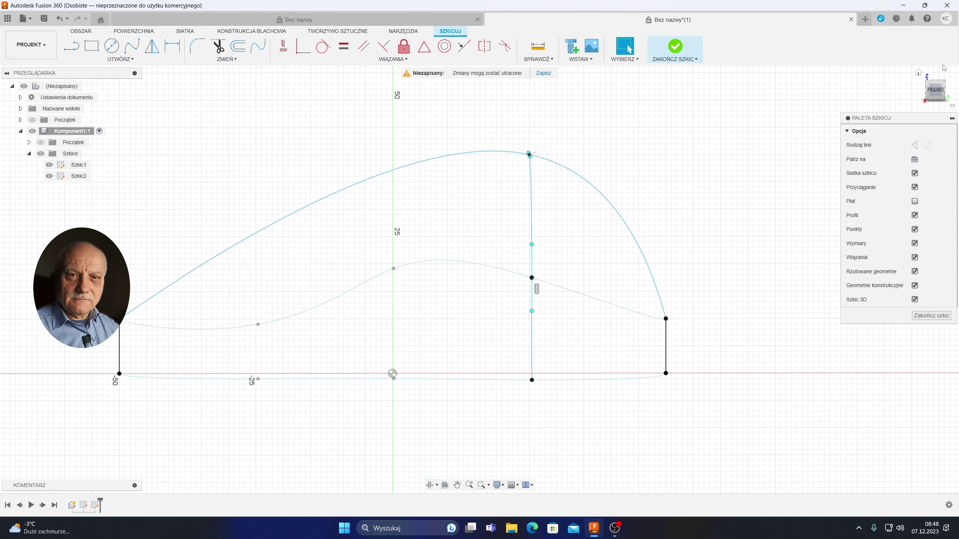
Insert two fit points on the upper profile spline, one above the origin and one further left
click(400, 173)
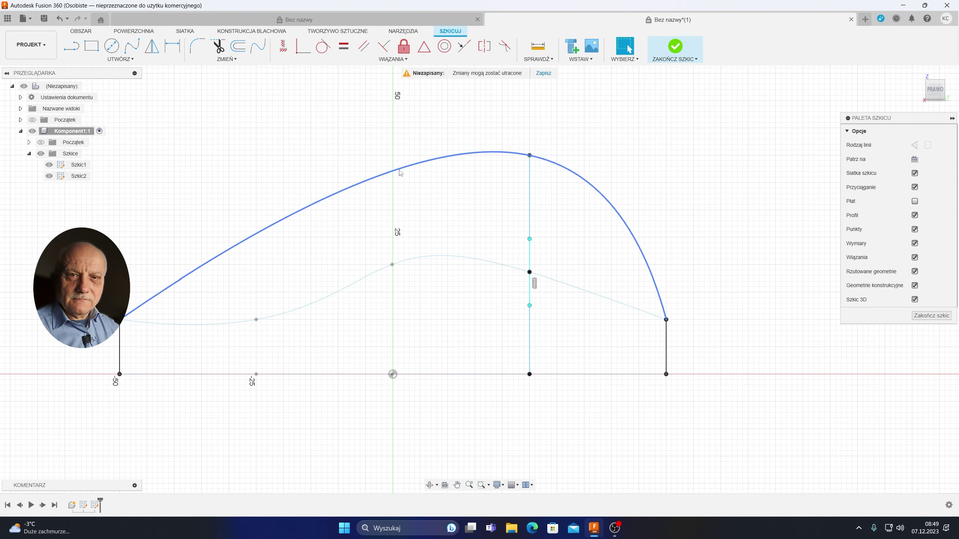
right_click(400, 173)
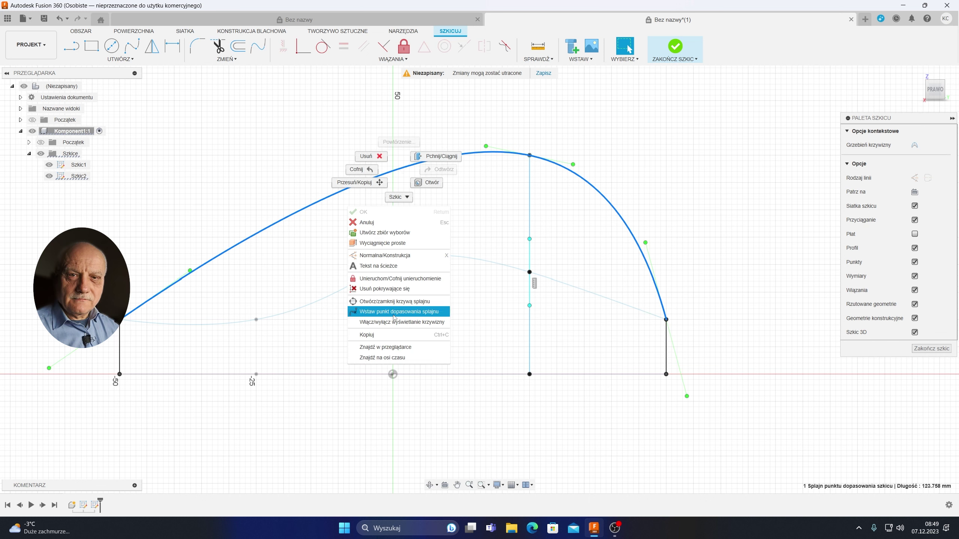
click(393, 317)
click(394, 171)
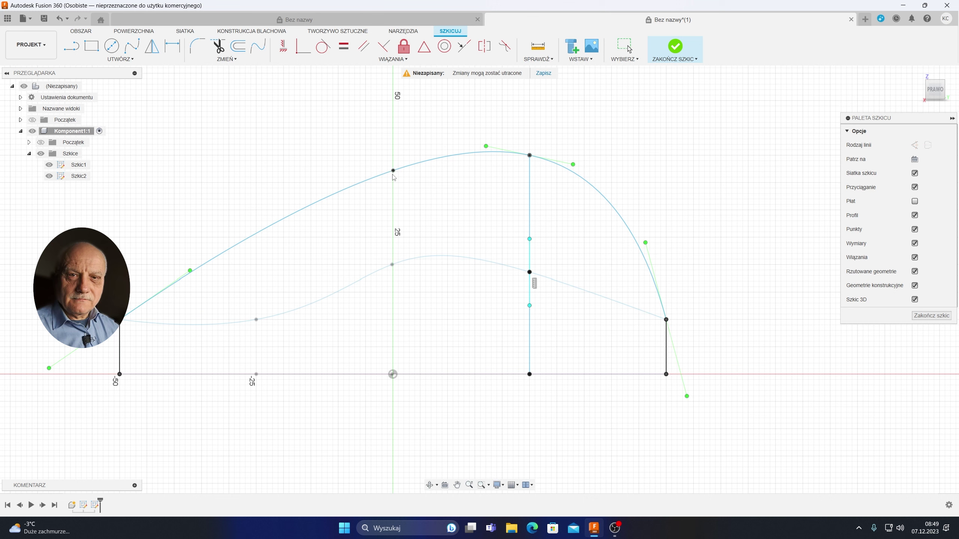
click(257, 233)
shift+middle_drag(620, 424, 432, 486)
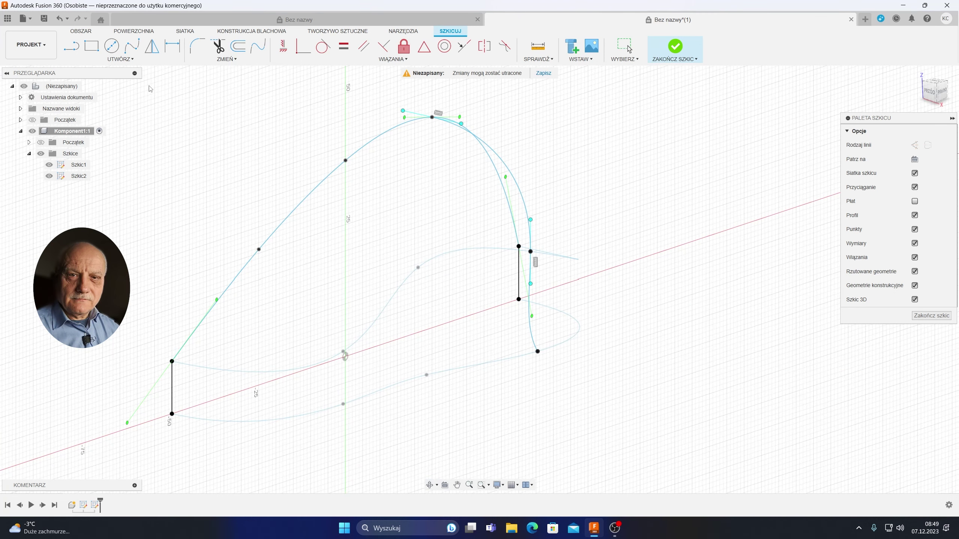
Draw two fit-point splines from the new profile fit points down to the base outline
click(132, 45)
click(346, 161)
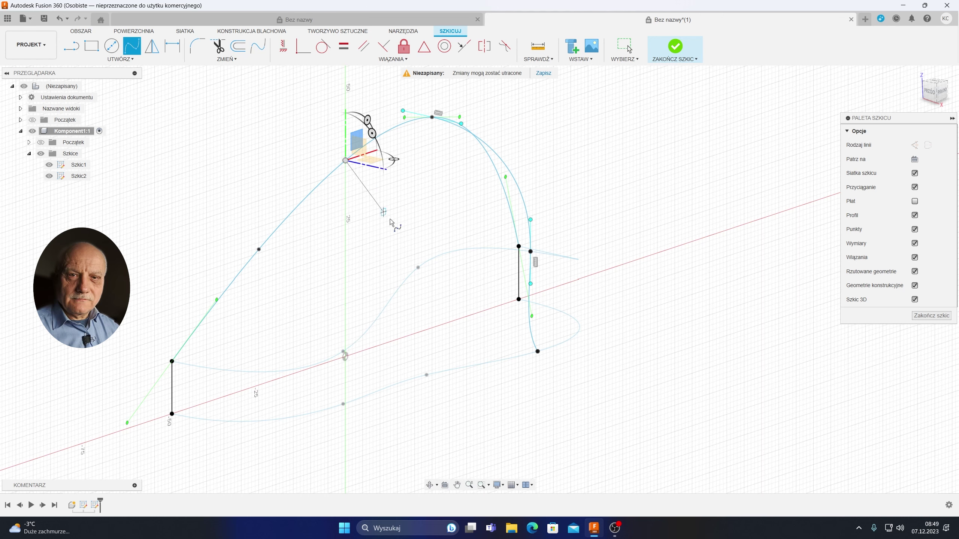
click(418, 267)
click(427, 375)
key(Return)
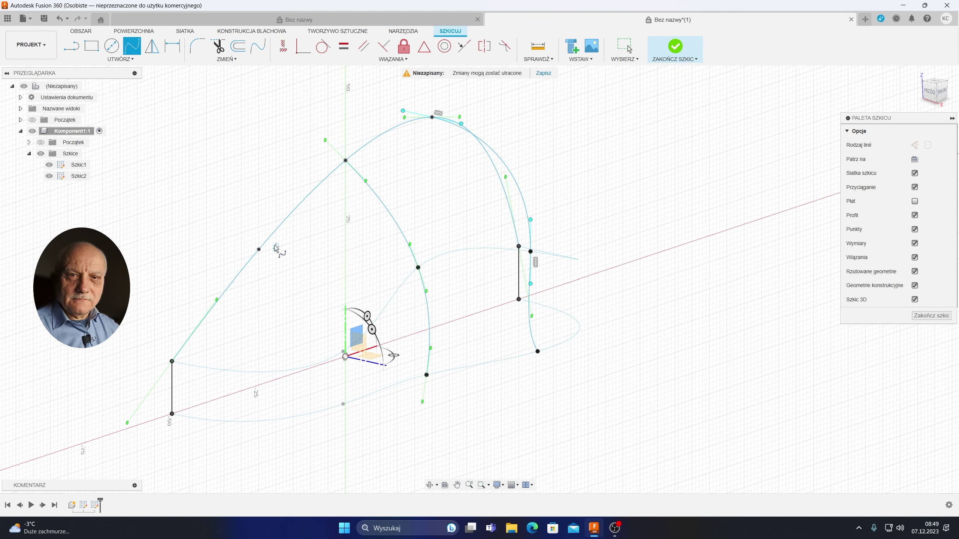
click(259, 249)
click(343, 351)
key(Escape)
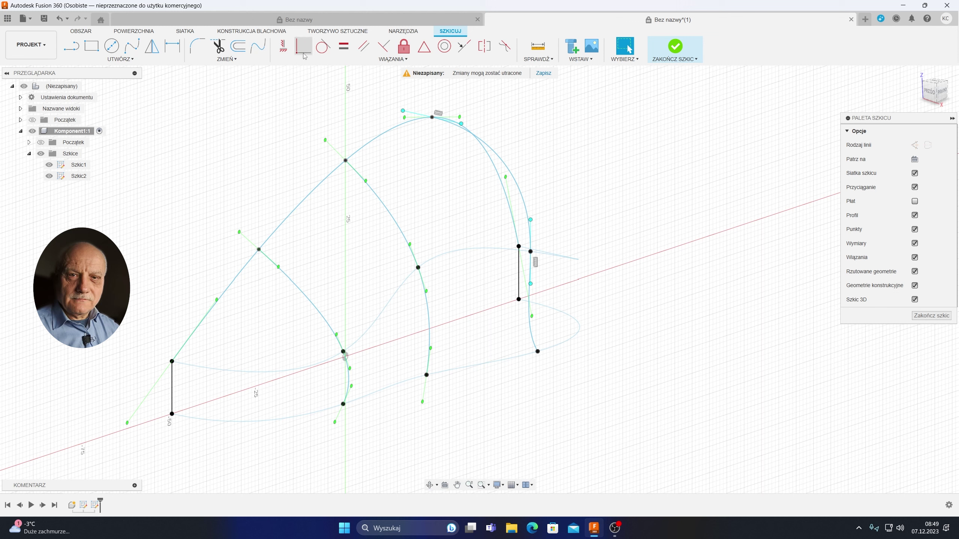
Make the tangent handles at both new fit points horizontal with the Horizontal/Vertical constraint
click(281, 56)
click(332, 147)
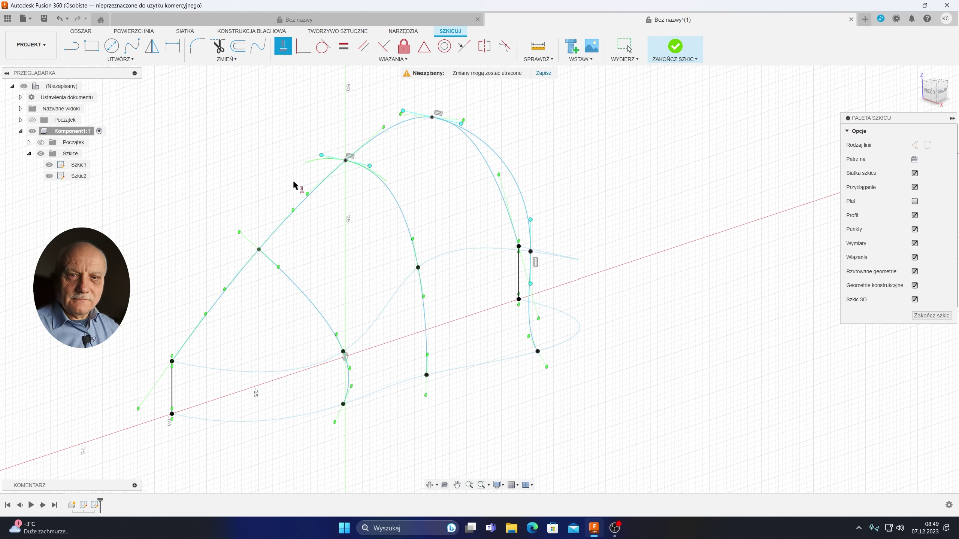
click(252, 242)
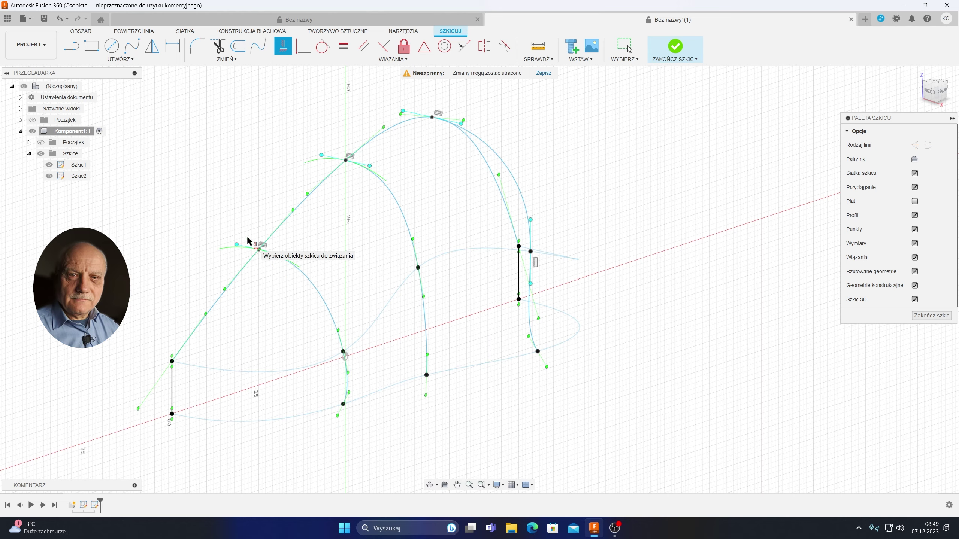
key(Escape)
mouse_move(588, 338)
shift+middle_down()
mouse_move(625, 332)
mouse_move(584, 333)
mouse_move(608, 341)
mouse_move(592, 358)
mouse_move(469, 350)
mouse_move(529, 339)
mouse_move(604, 345)
mouse_move(576, 357)
mouse_move(475, 364)
mouse_move(584, 352)
mouse_move(573, 362)
shift+middle_up()
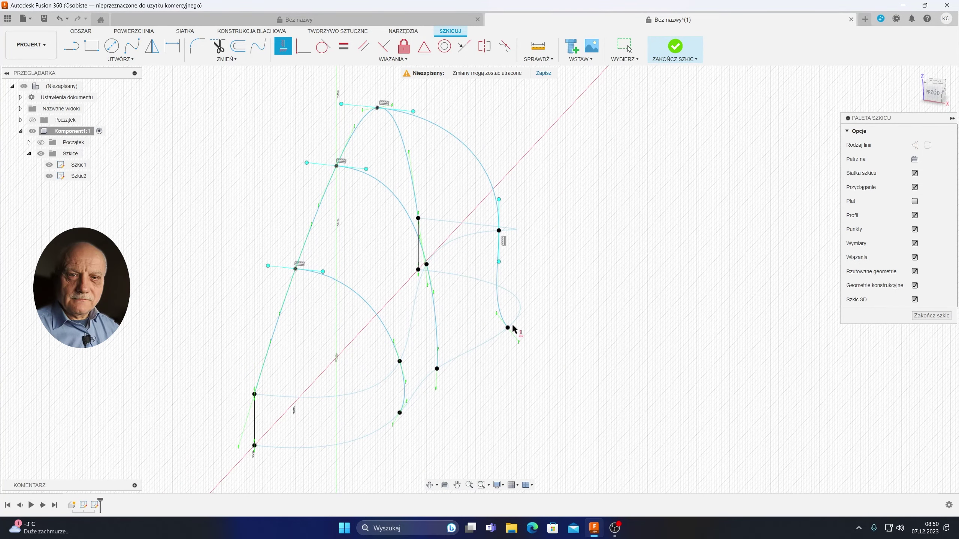
Exit the constraint tool and select the curve end to be moved
shift+middle_drag(512, 332, 533, 358)
scroll(529, 377, up, 3)
scroll(524, 399, up, 2)
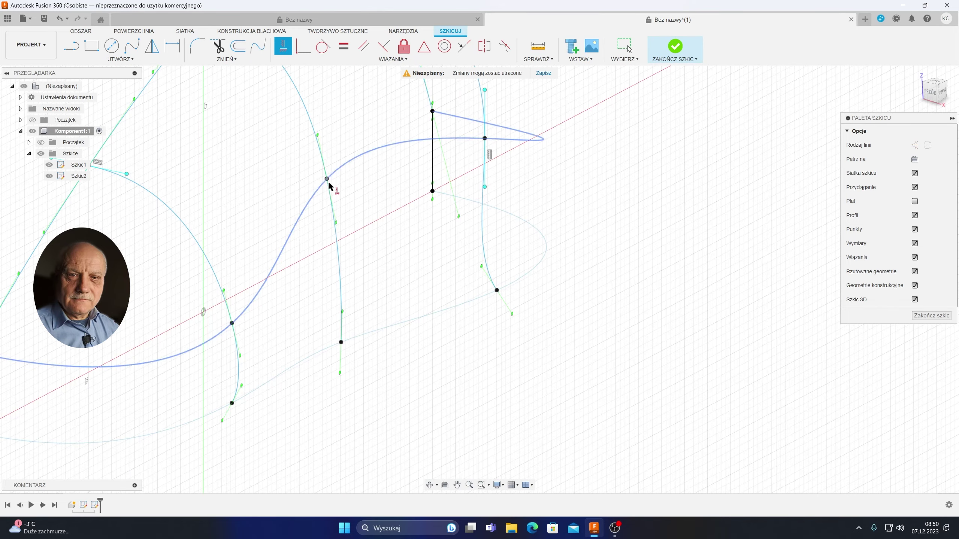
key(Escape)
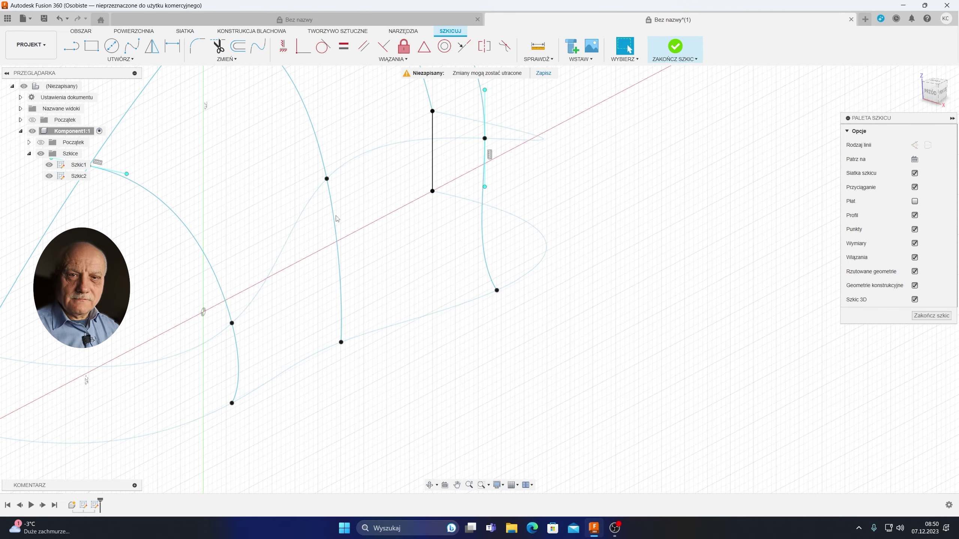
click(337, 223)
shift+middle_drag(337, 223, 528, 383)
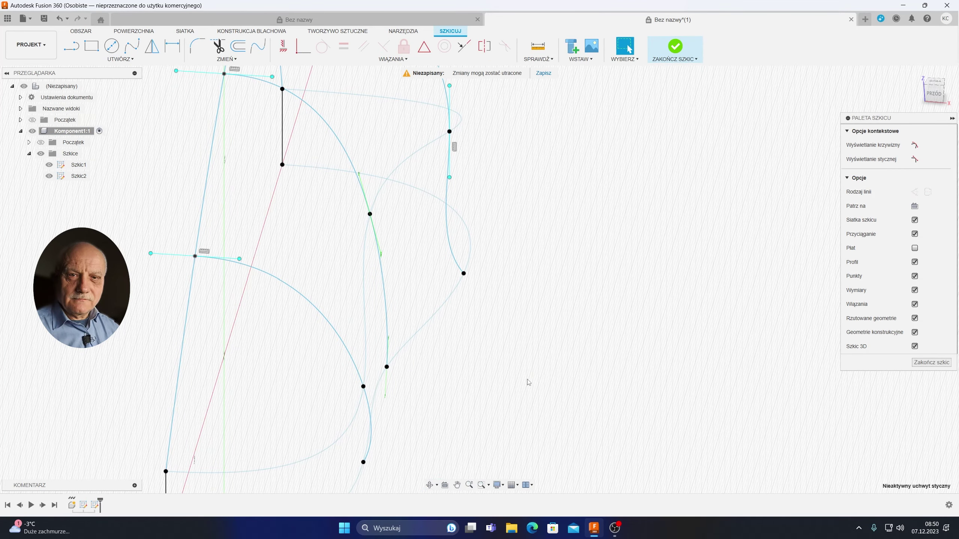
Move the selected sketch curve -1 mm along Z and confirm the move
key(m)
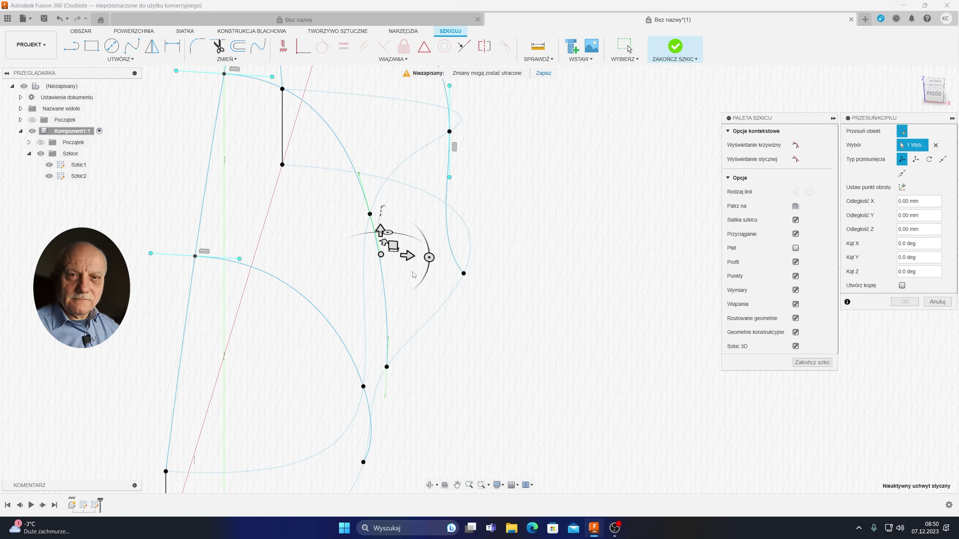
scroll(417, 271, up, 1)
scroll(417, 271, up, 2)
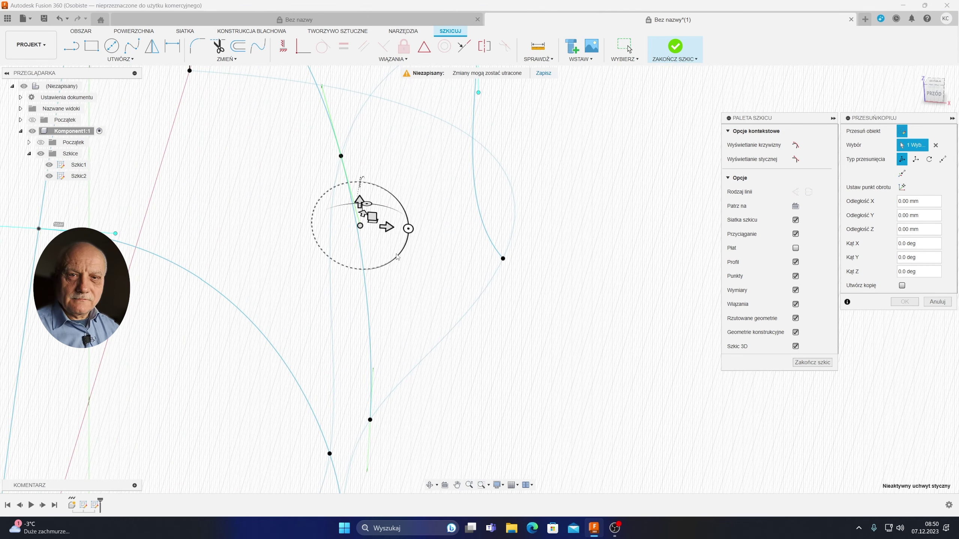
click(386, 226)
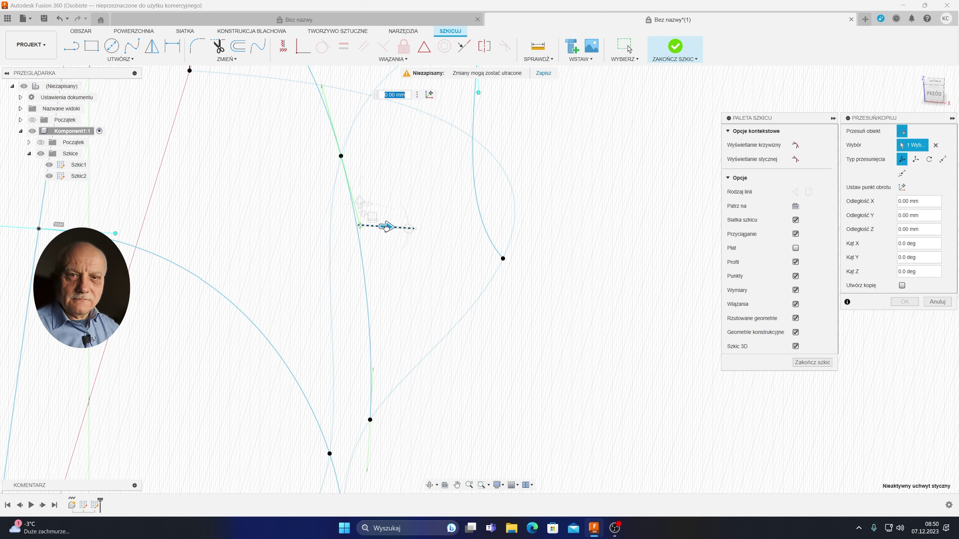
text(-1)
key(Return)
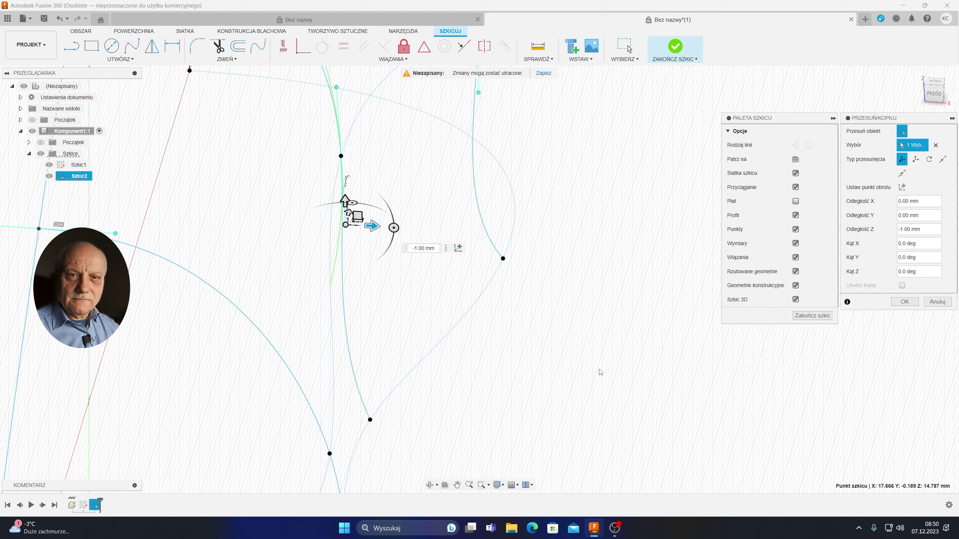
scroll(600, 373, up, 1)
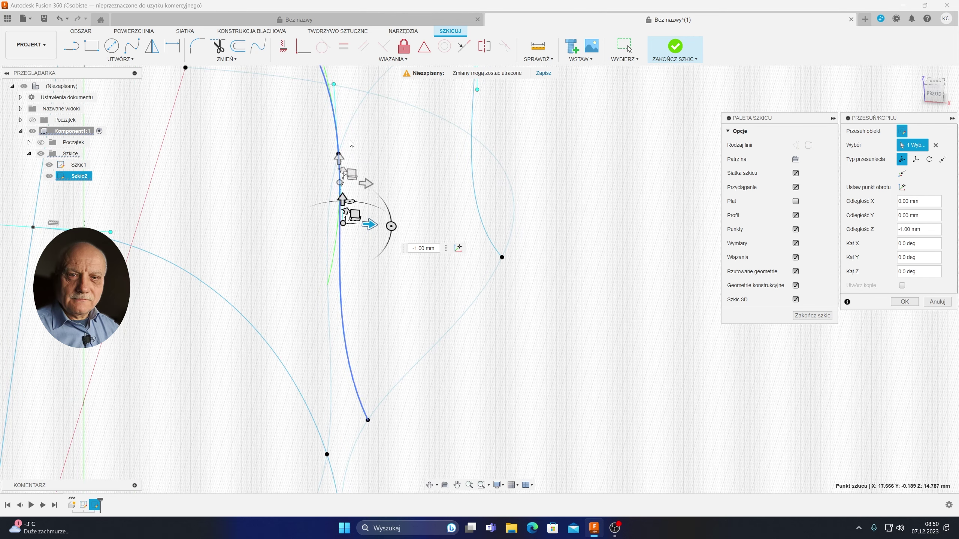
scroll(684, 254, down, 1)
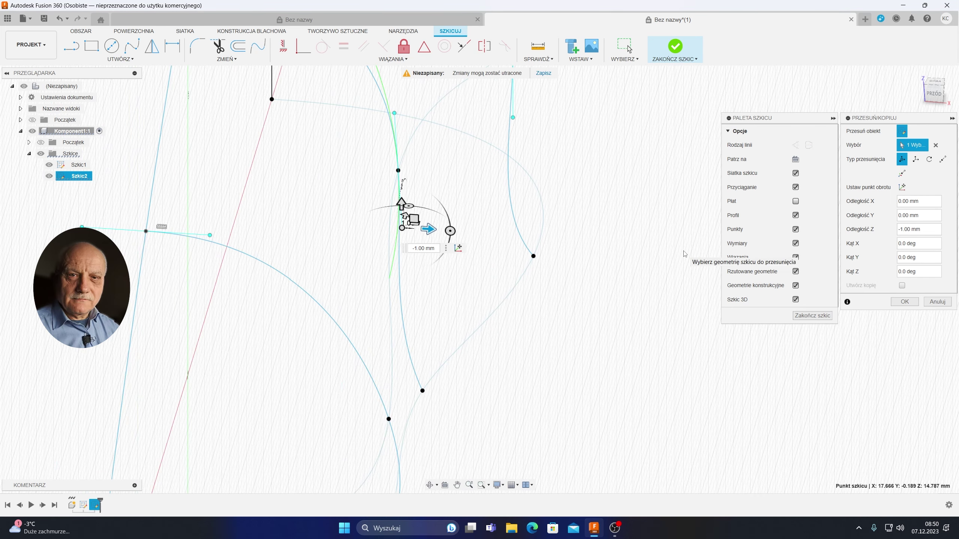
scroll(684, 254, up, 2)
scroll(445, 332, down, 3)
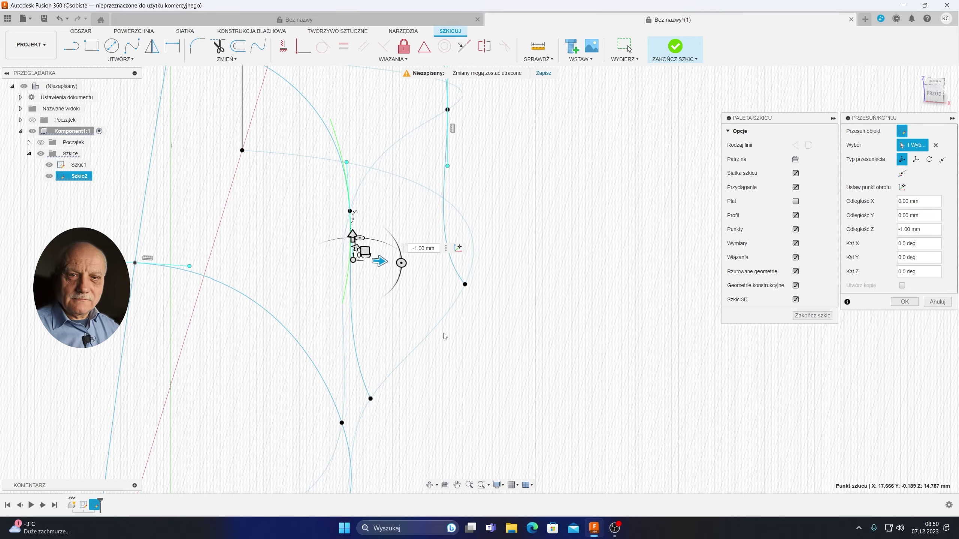
scroll(440, 351, down, 2)
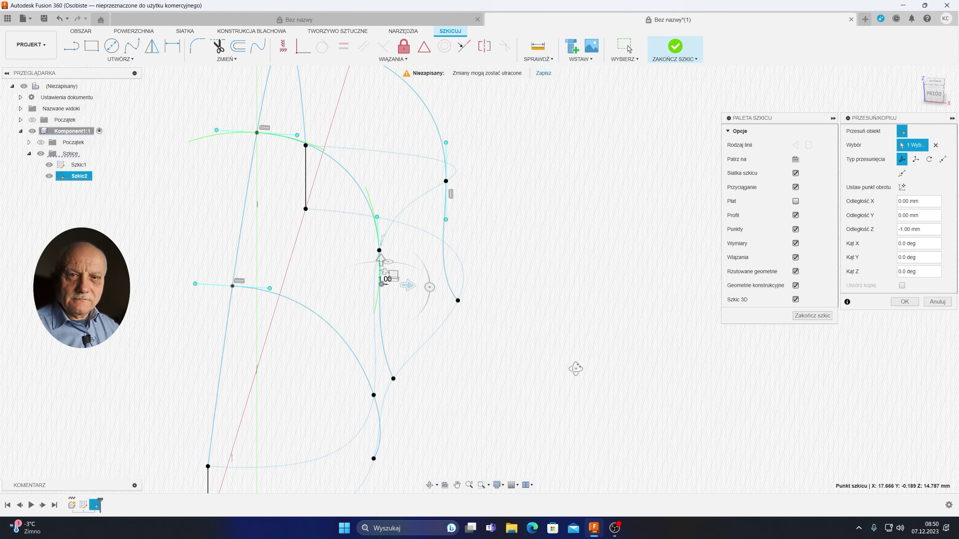
mouse_move(573, 368)
shift+middle_down()
mouse_move(561, 362)
mouse_move(565, 345)
shift+middle_up()
key(Return)
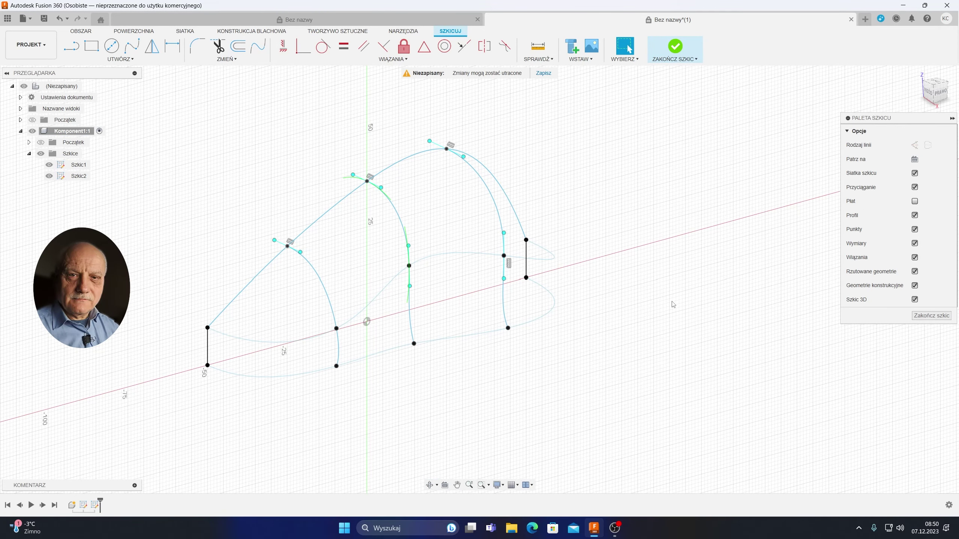
Finish Szkic2 and start a new Loft from the Create menu
click(929, 318)
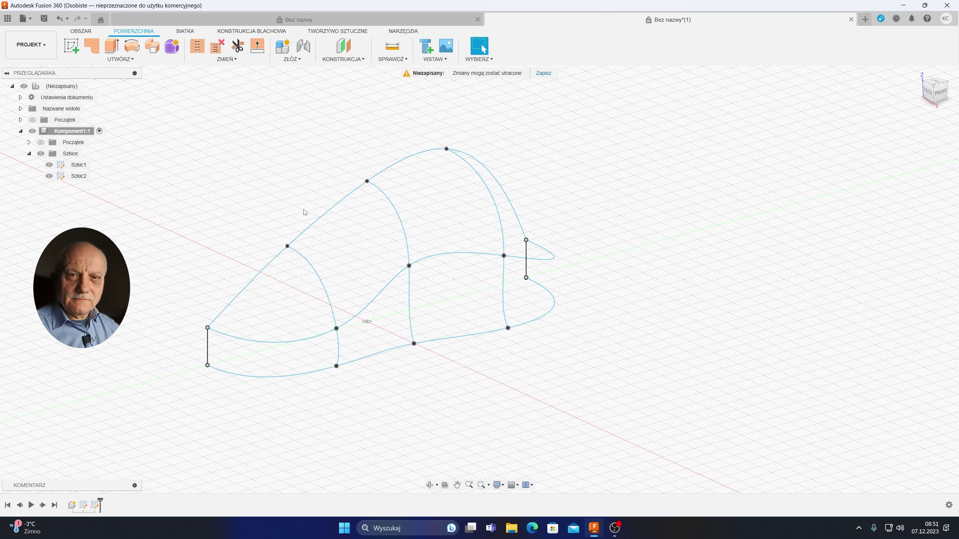
click(133, 59)
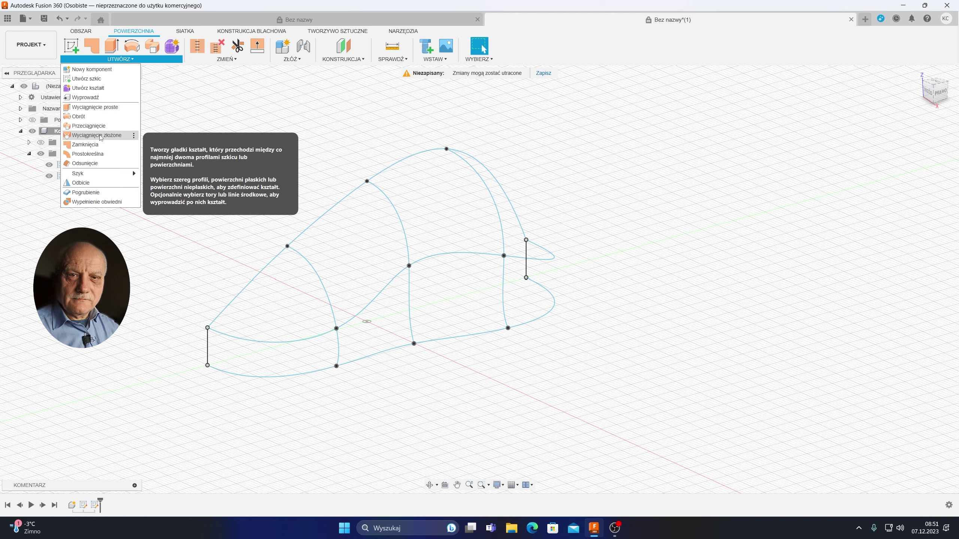
click(99, 136)
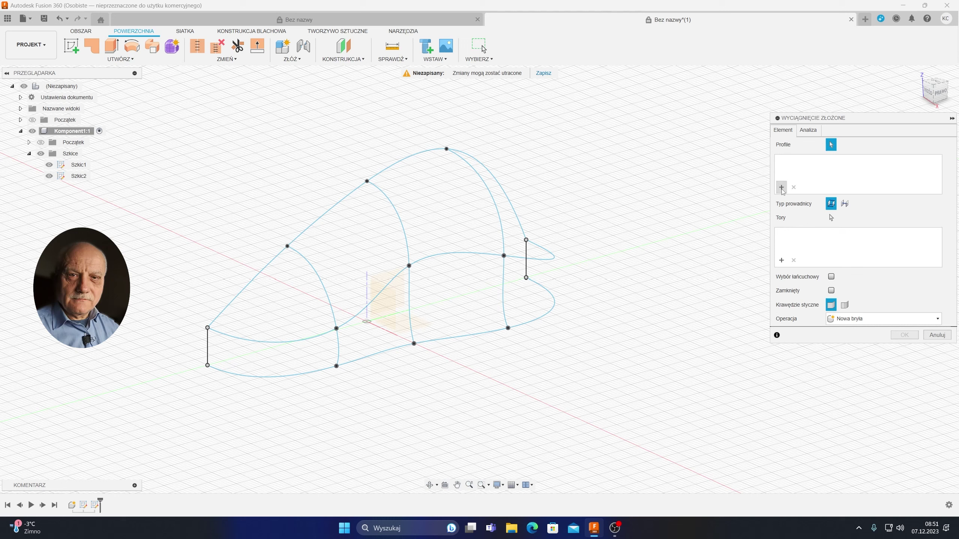
Use the bottom spline and upper curve as loft profiles, removing the extra third profile
click(461, 338)
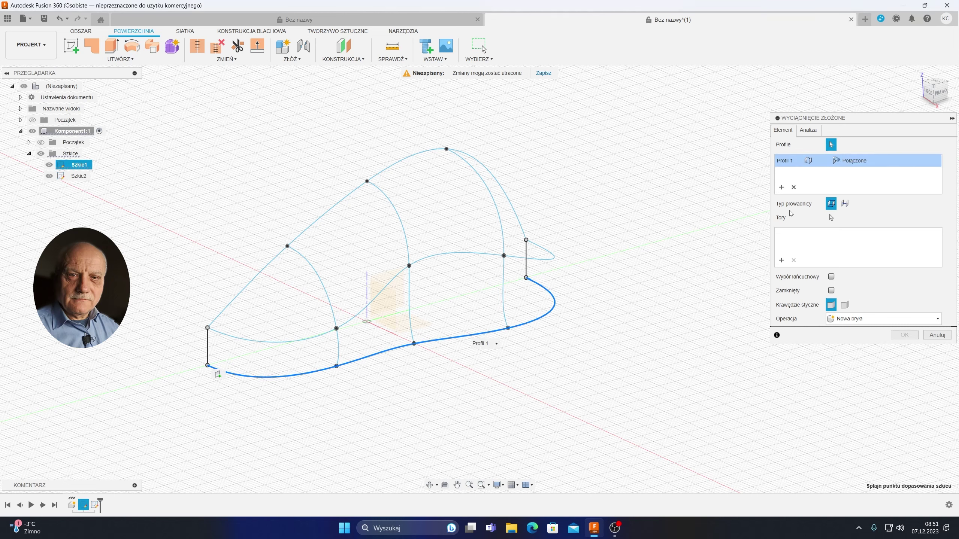
click(781, 187)
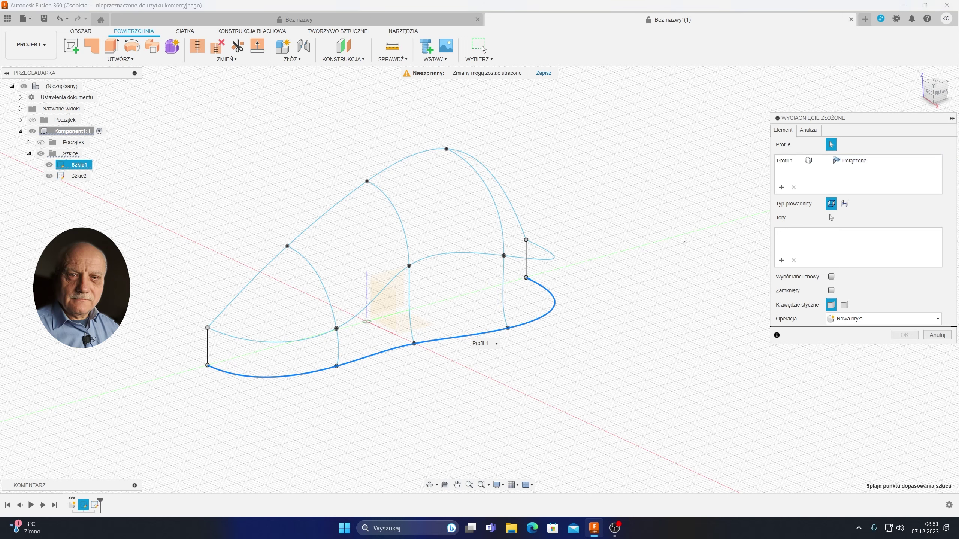
click(449, 257)
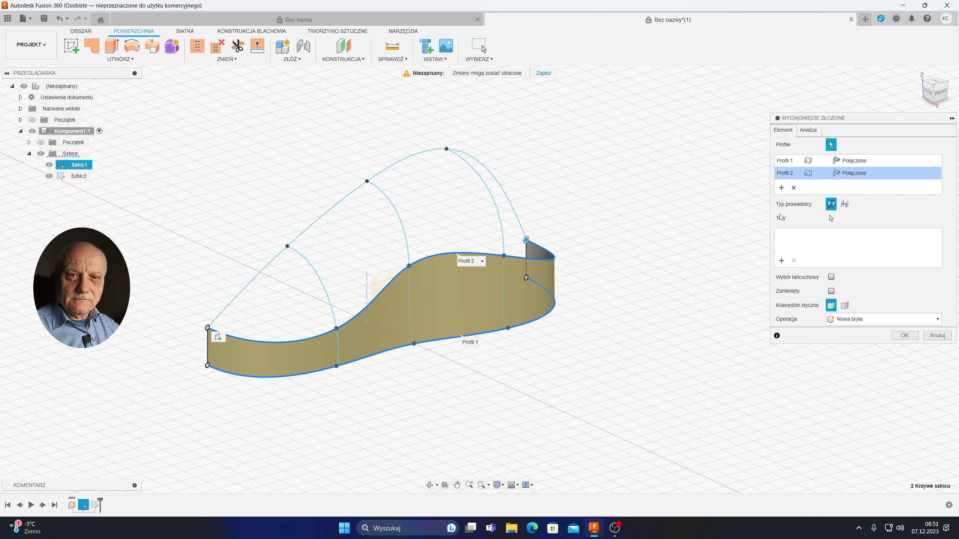
click(781, 189)
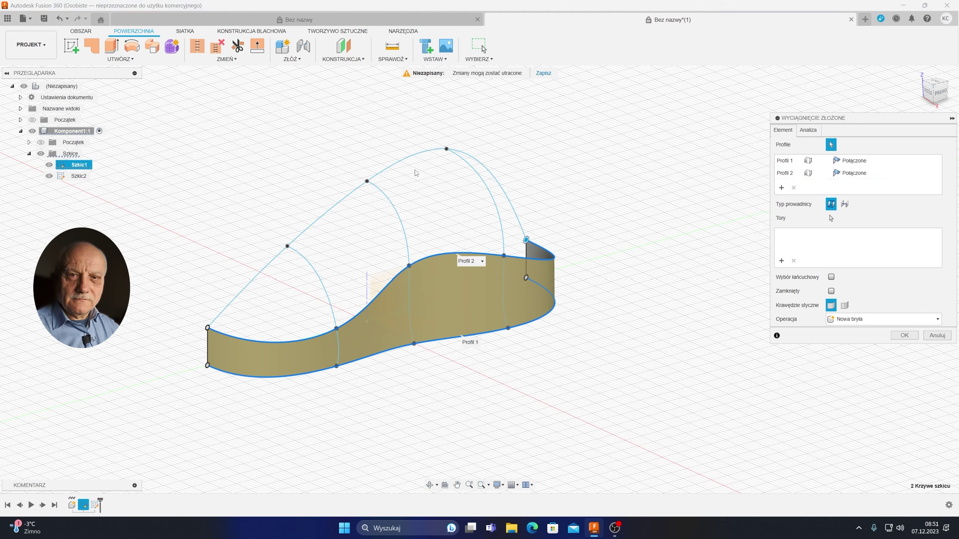
click(398, 163)
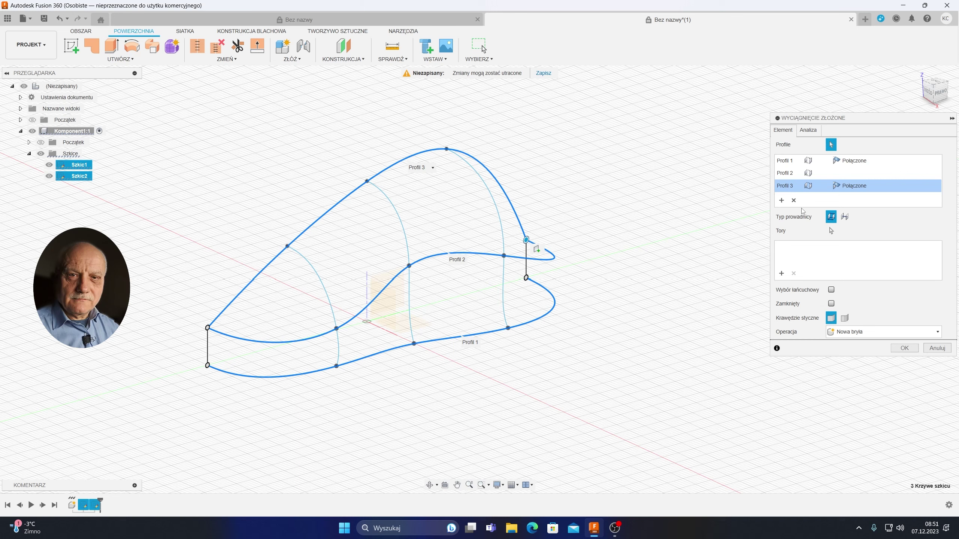
click(794, 200)
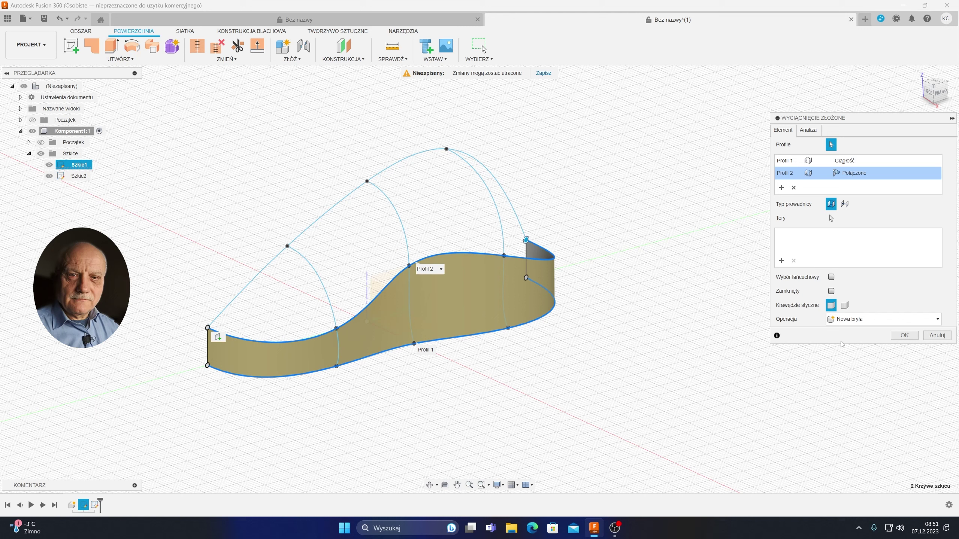
Add the five connecting curves as loft rails and create the side-wall surface body
click(781, 261)
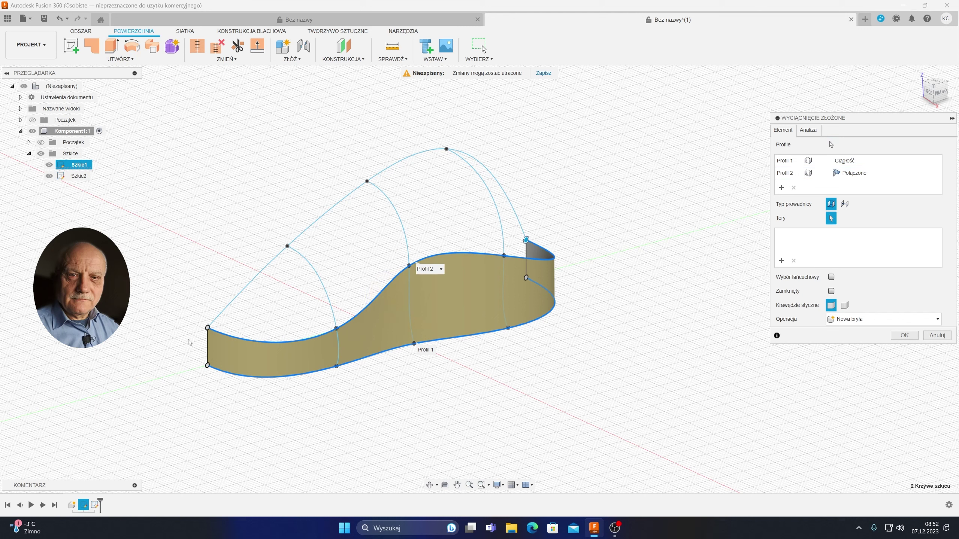
click(208, 352)
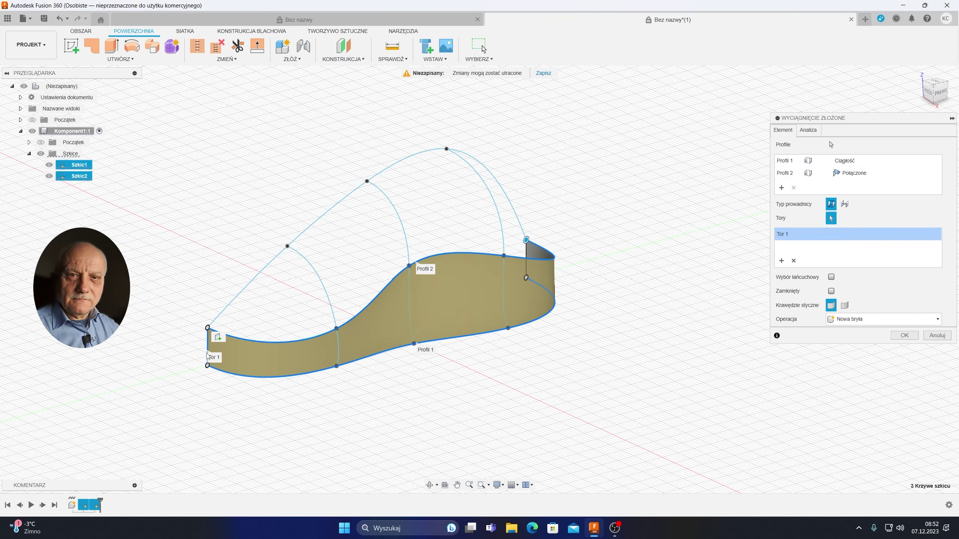
click(337, 346)
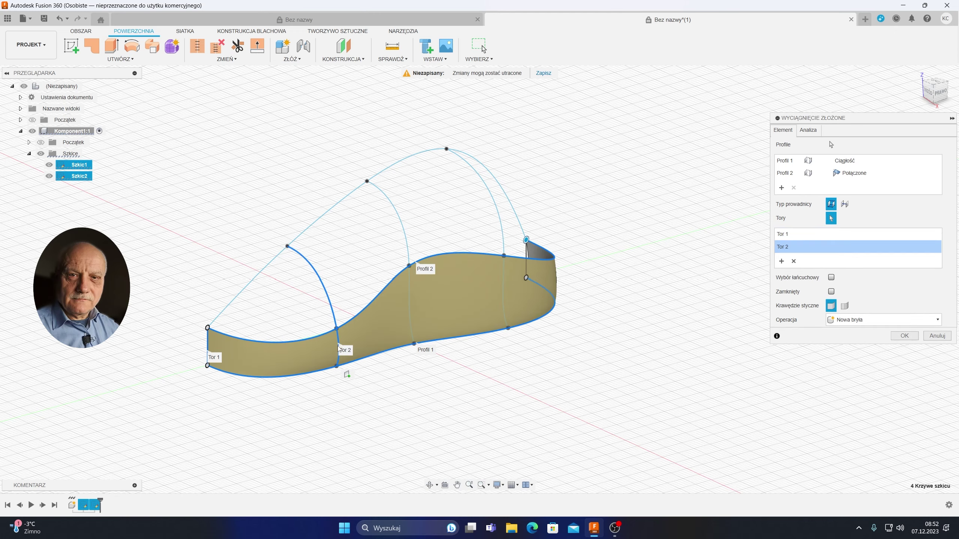
click(409, 315)
click(506, 292)
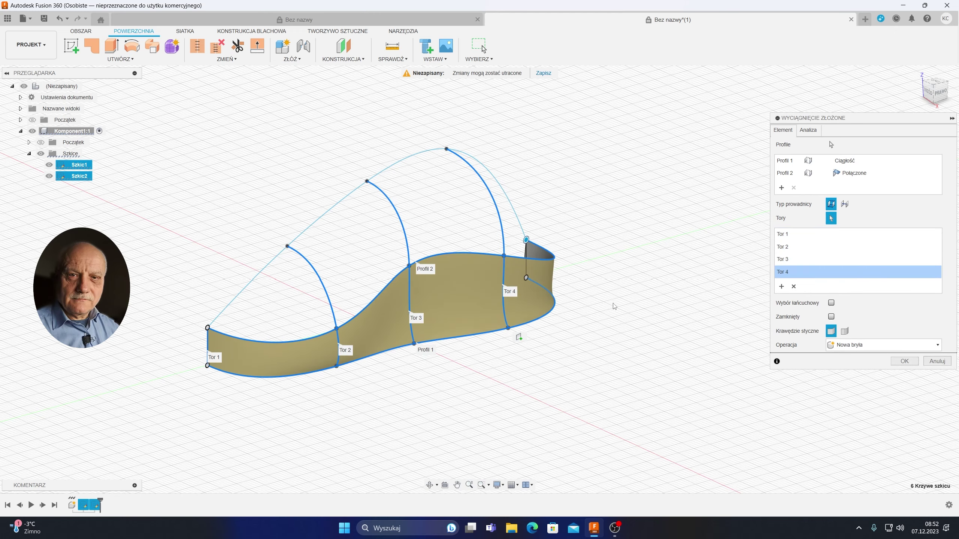
mouse_move(506, 291)
shift+middle_down()
mouse_move(538, 383)
mouse_move(657, 398)
shift+middle_up()
click(538, 383)
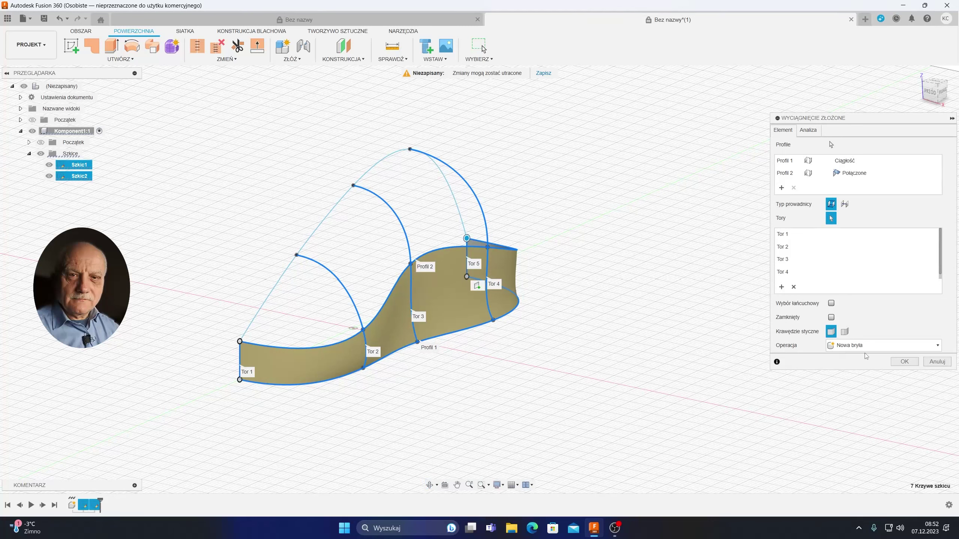
click(905, 362)
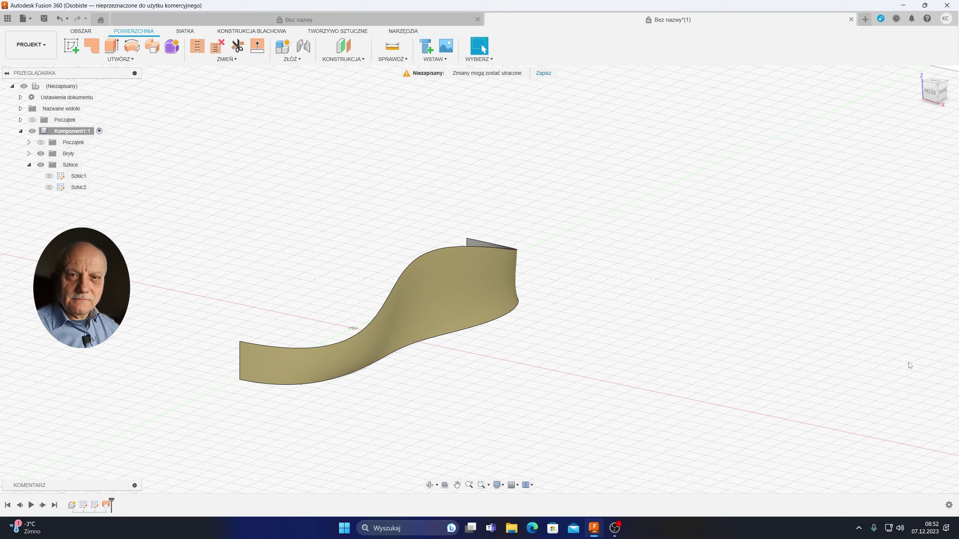
Expand the Bodies folder and inspect the new Bryła1 surface body
click(29, 154)
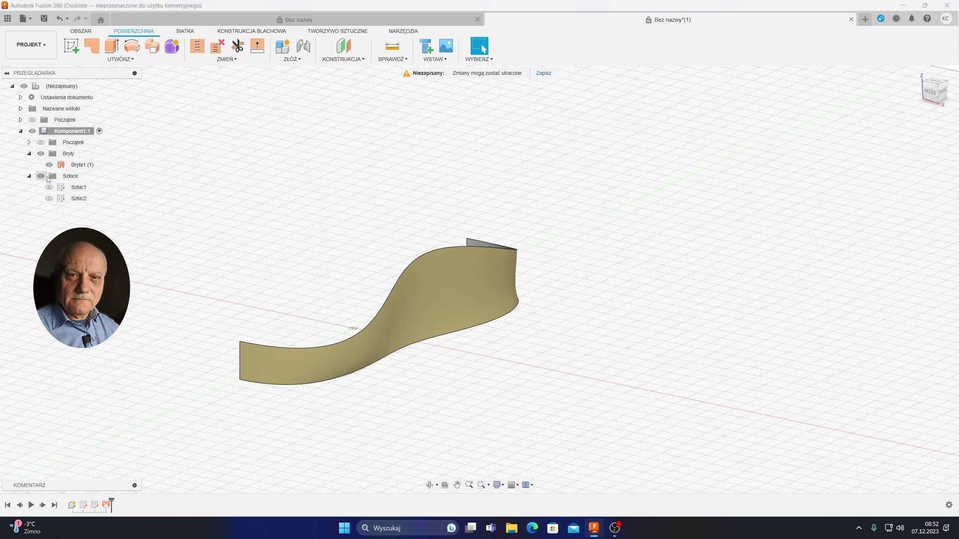
click(81, 166)
click(500, 237)
click(501, 263)
click(522, 263)
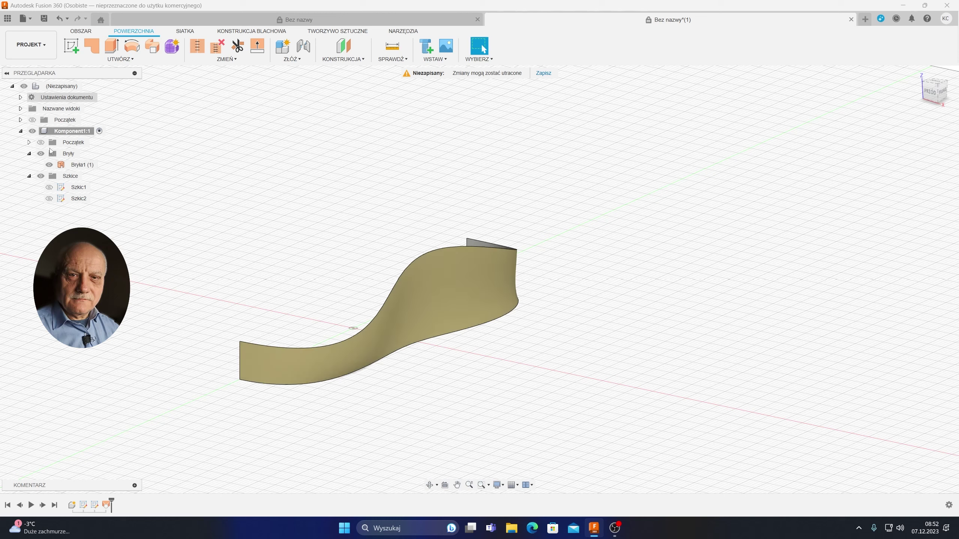
Make Szkic1 and Szkic2 visible again and bring up the Create menu
click(49, 187)
click(49, 198)
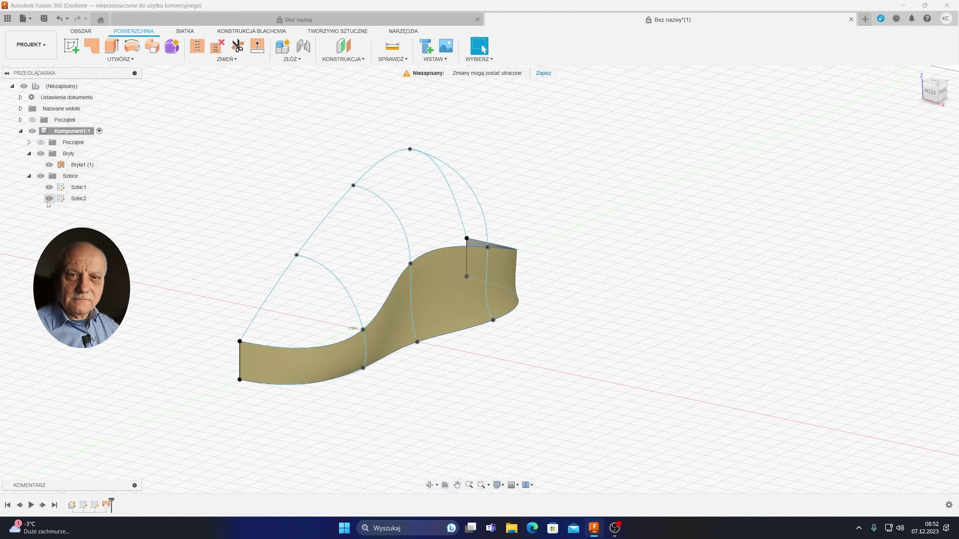
click(132, 59)
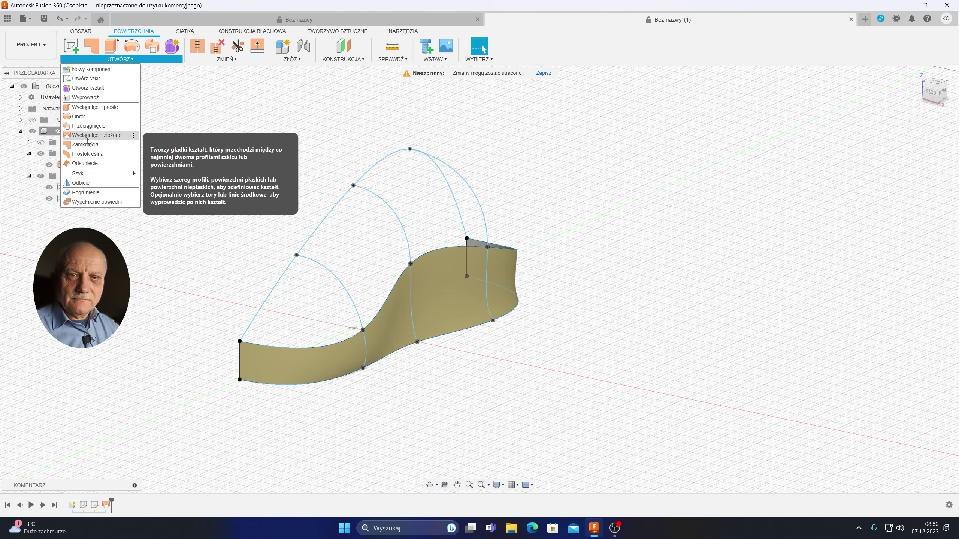
Create the second loft Bryła2, hide Szkic1 and Szkic2, and window-select both surface bodies
click(88, 136)
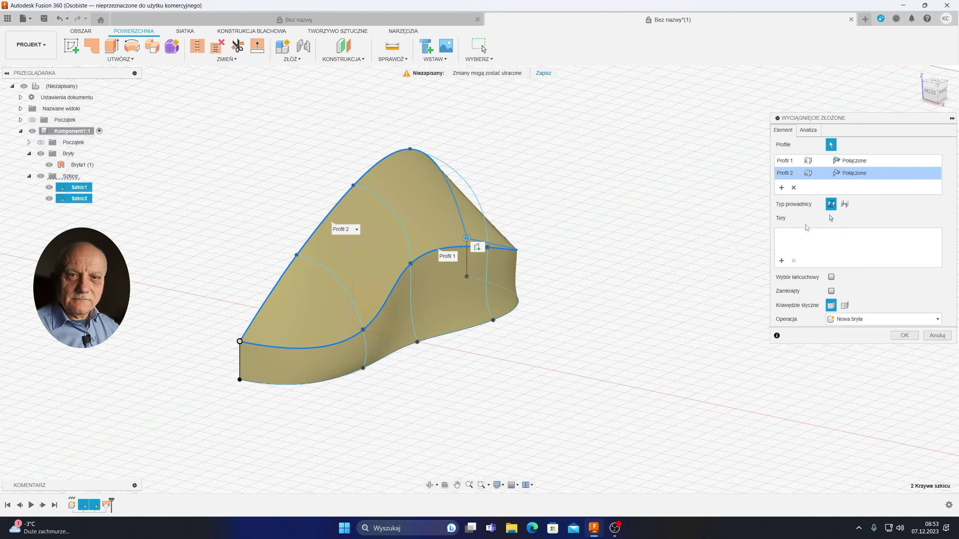
click(904, 351)
click(66, 198)
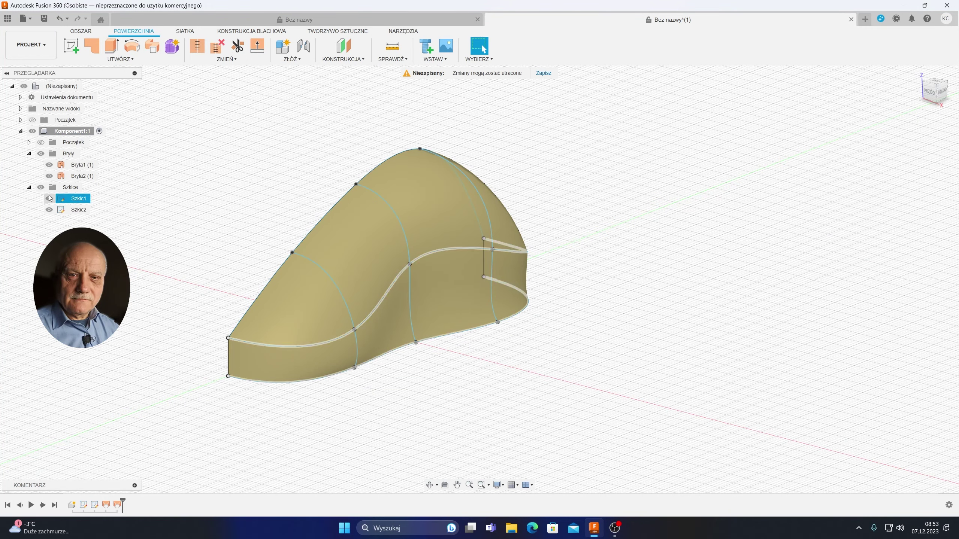
click(50, 198)
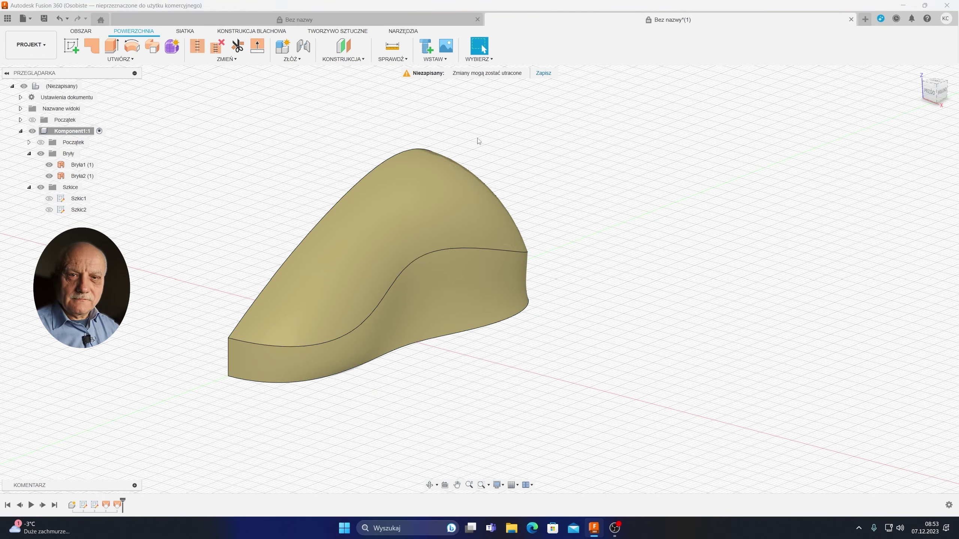
click(379, 263)
click(215, 111)
drag(181, 120, 644, 429)
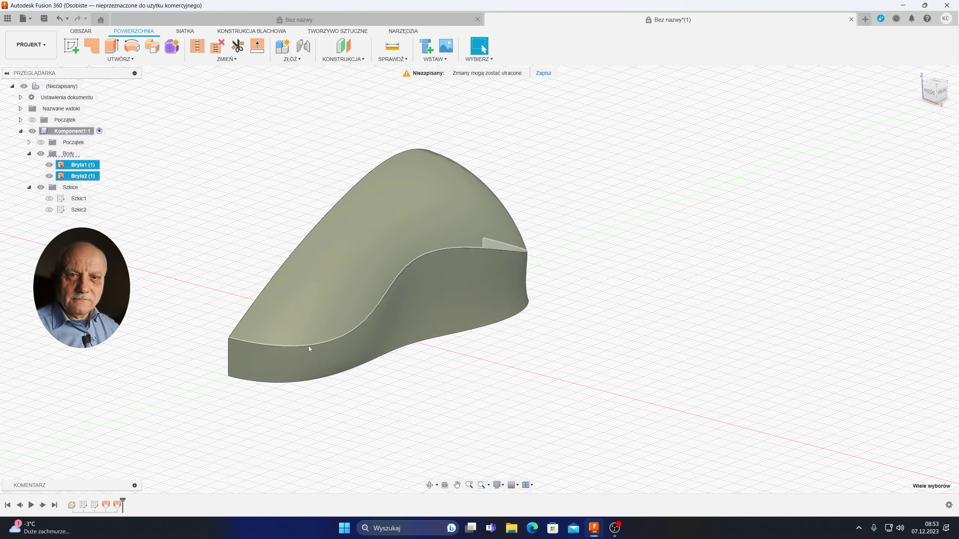
Reverse the normals of both lofted surface bodies and orbit to check they render grey
click(236, 60)
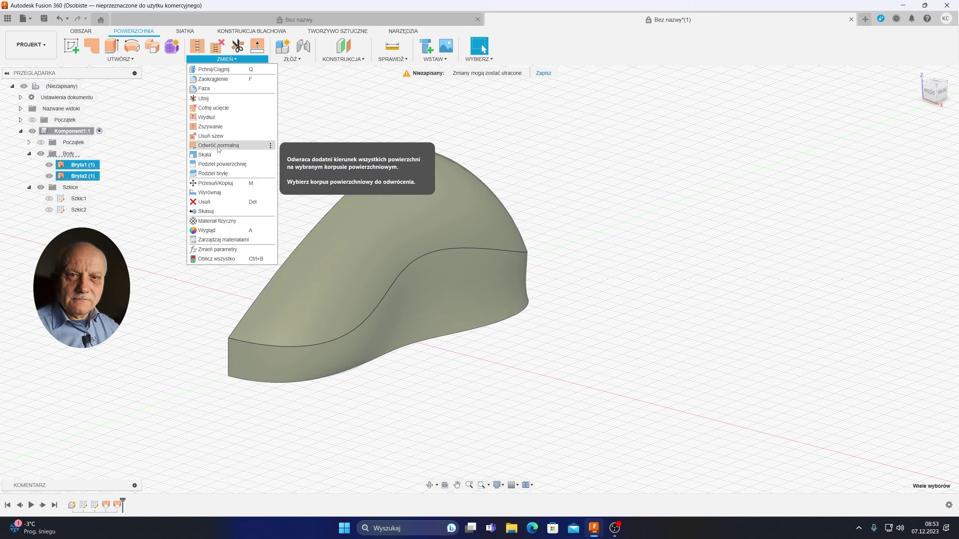
click(219, 146)
click(907, 148)
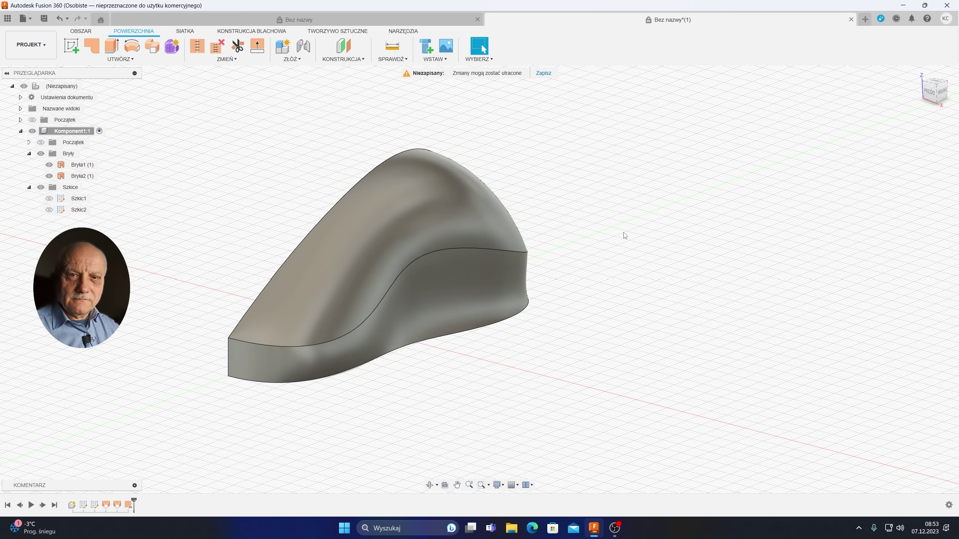
mouse_move(625, 236)
shift+middle_down()
mouse_move(673, 229)
mouse_move(628, 233)
shift+middle_up()
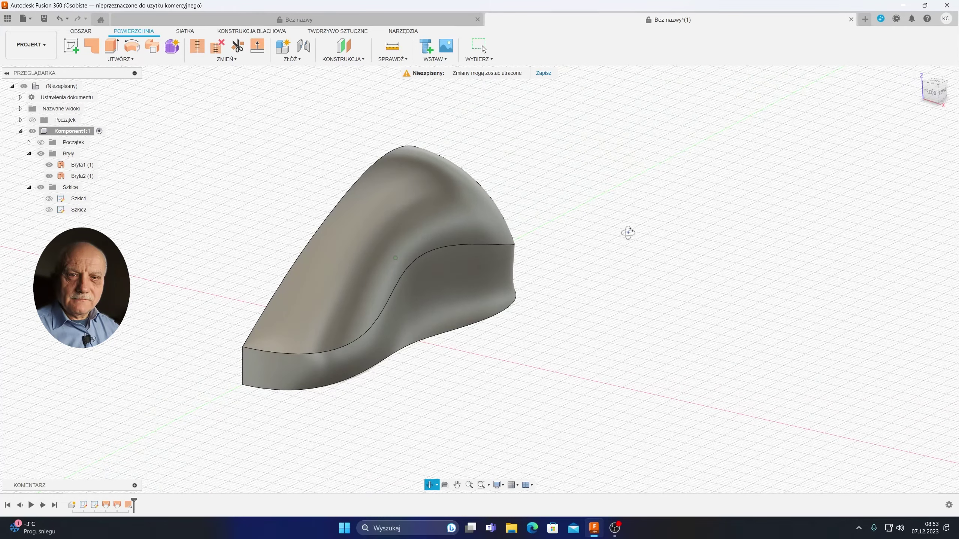
click(118, 60)
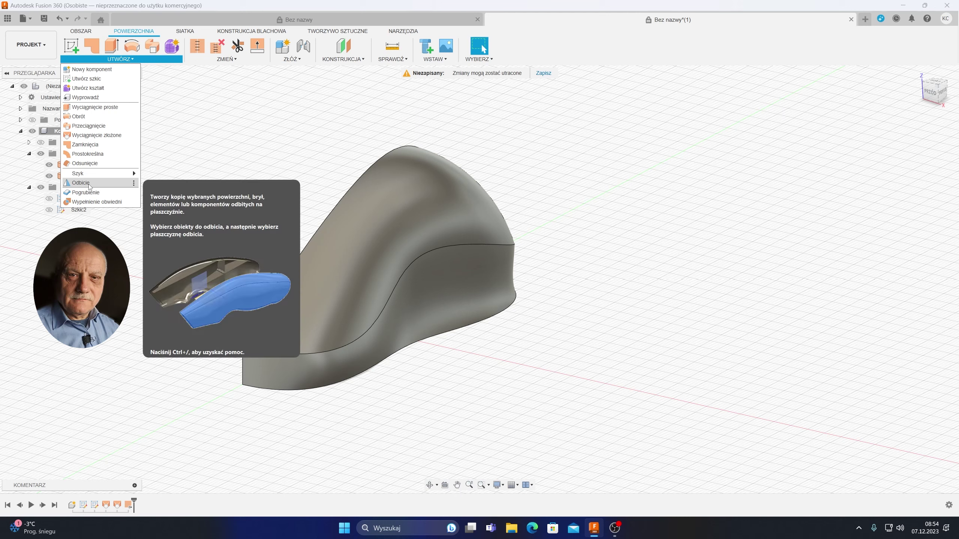
Mirror both surface bodies across the origin centre plane as new bodies
click(89, 183)
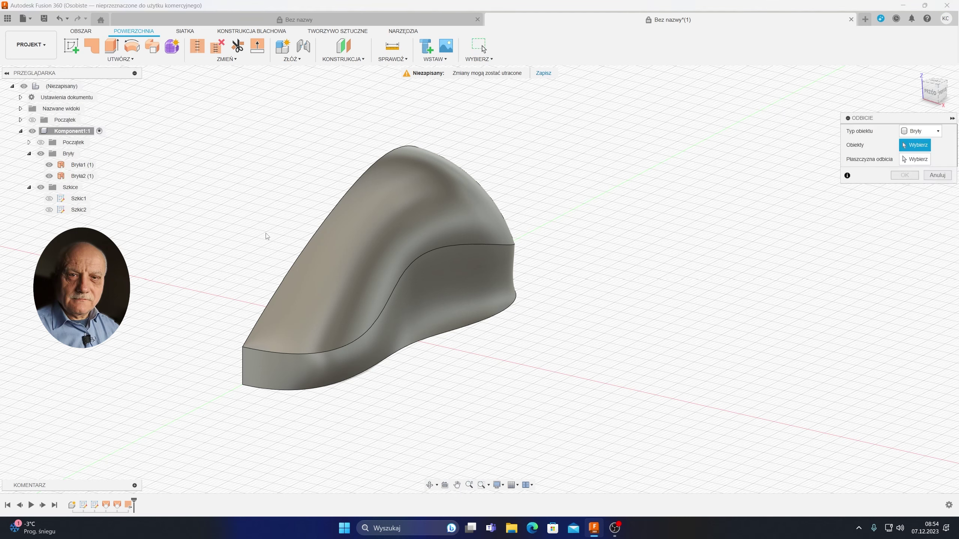
click(442, 215)
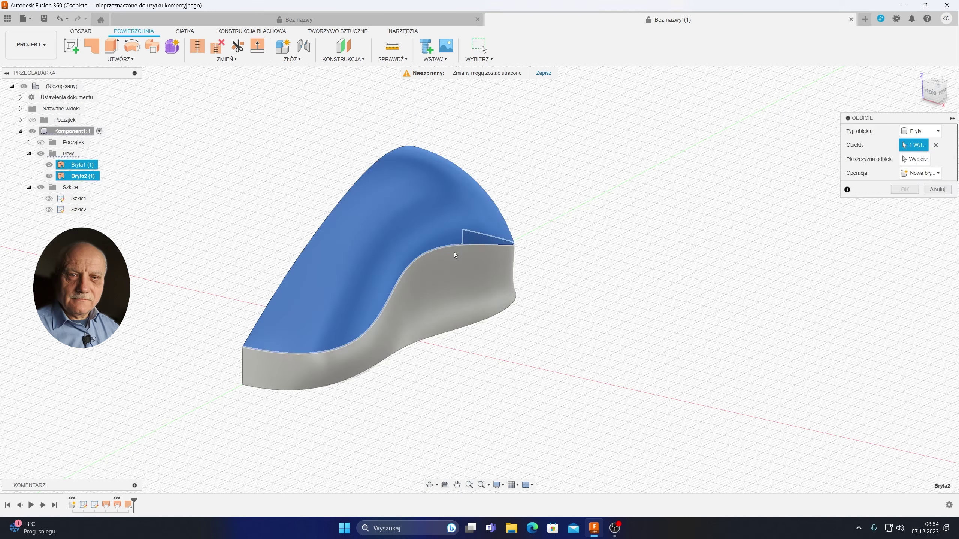
click(461, 280)
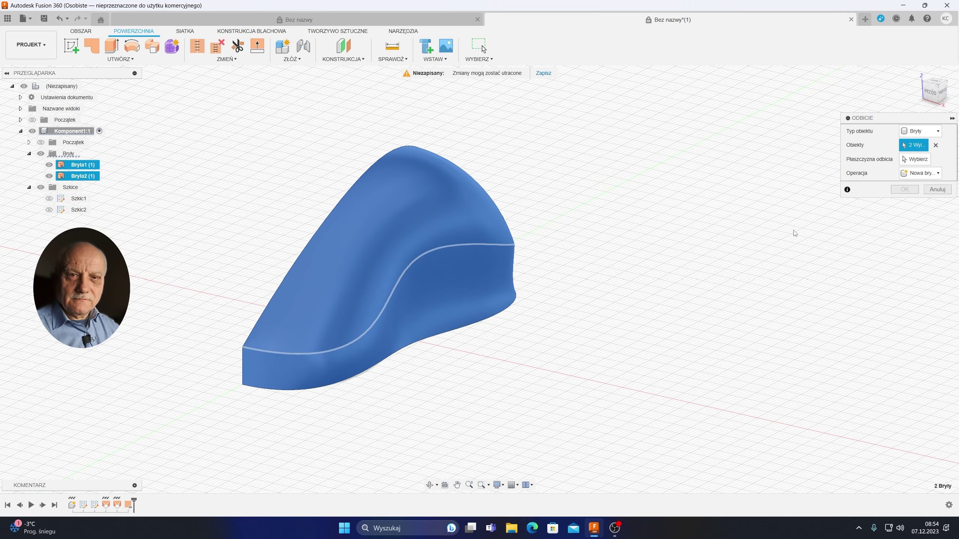
shift+middle_drag(683, 252, 723, 242)
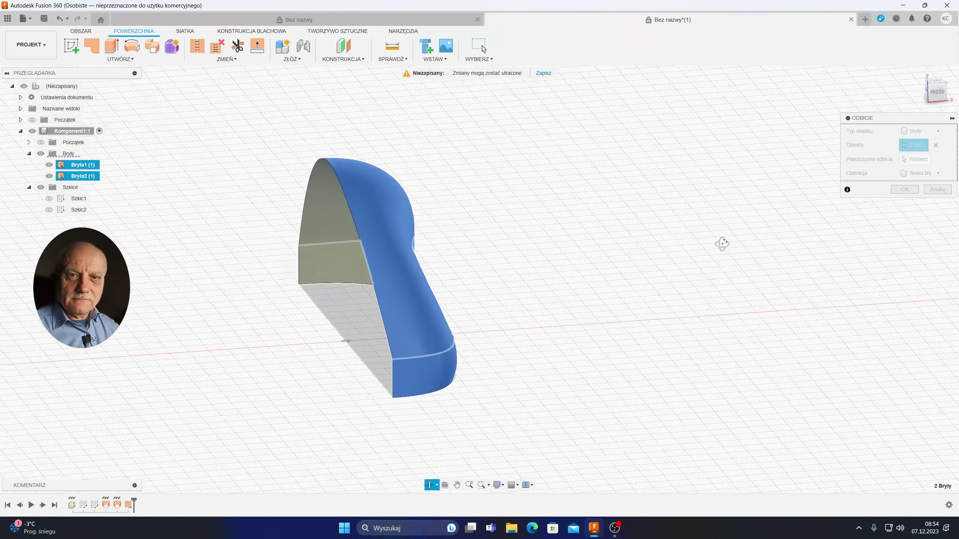
click(917, 160)
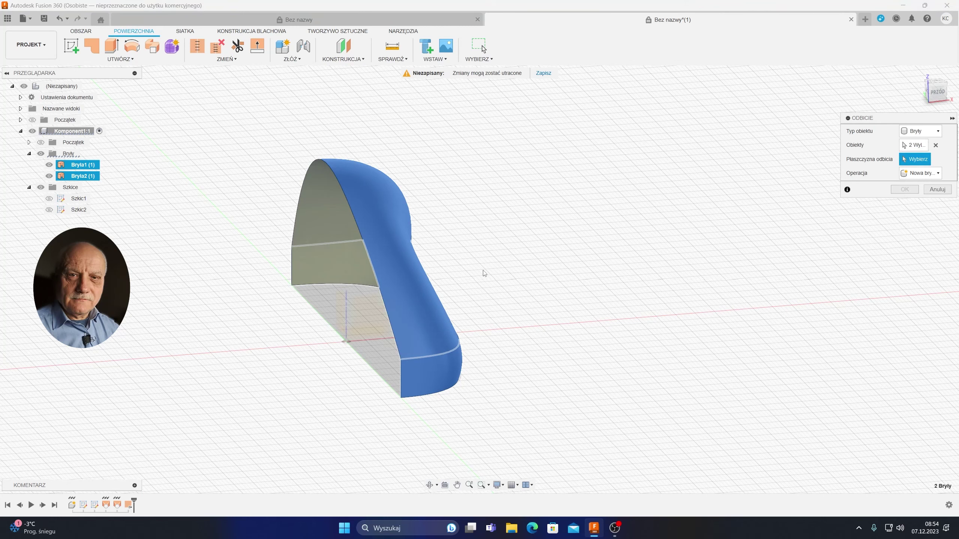
click(41, 142)
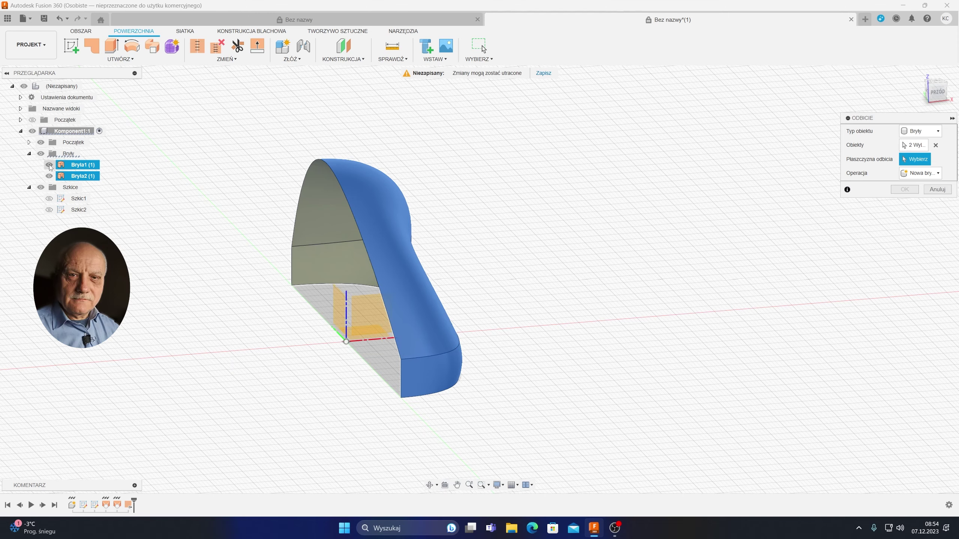
click(365, 317)
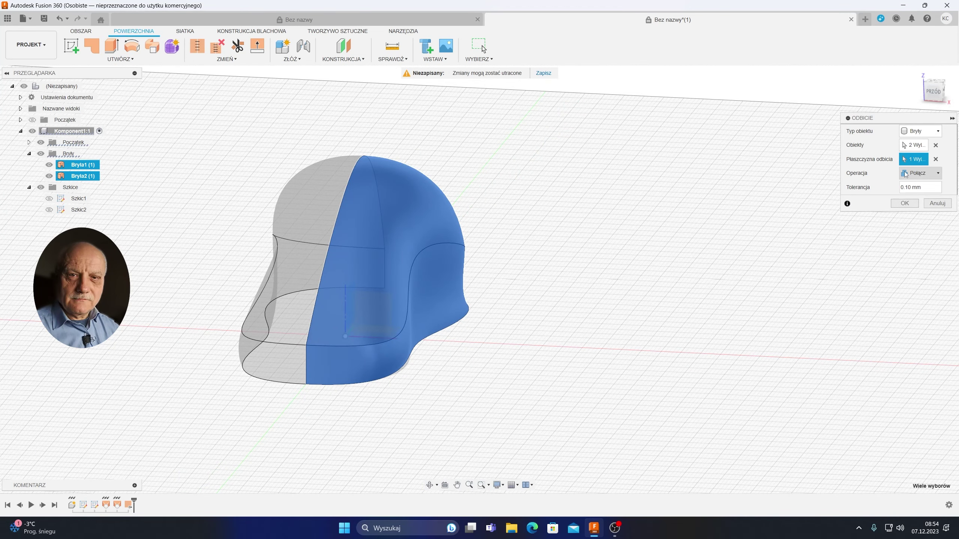
click(938, 174)
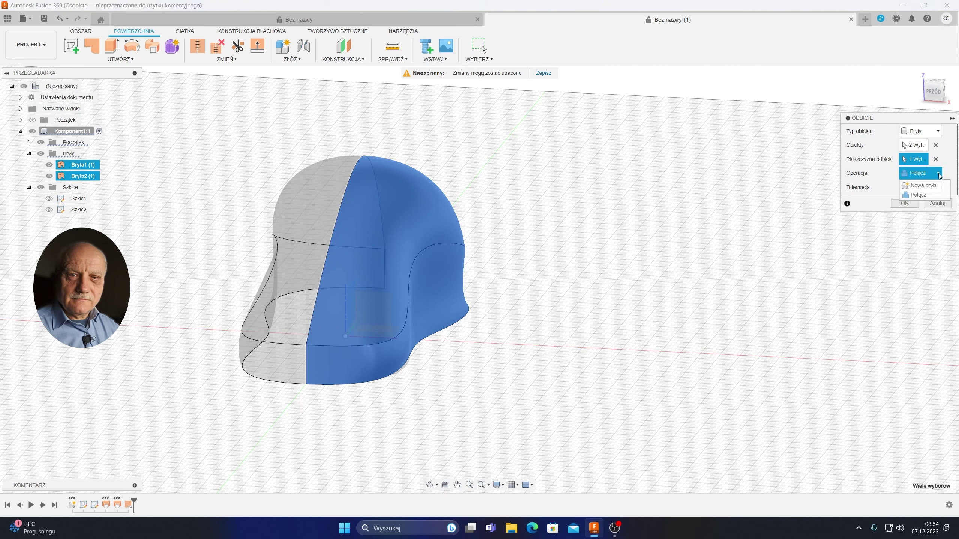
click(921, 186)
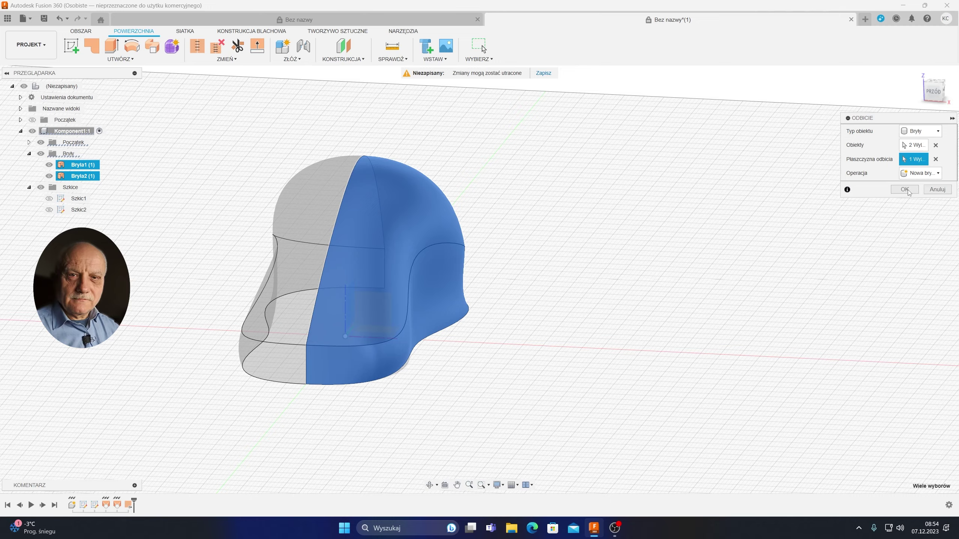
click(905, 189)
Orbit around the full mouse shell and window-select all four surface bodies
shift+middle_drag(604, 251, 424, 244)
shift+middle_drag(236, 244, 188, 233)
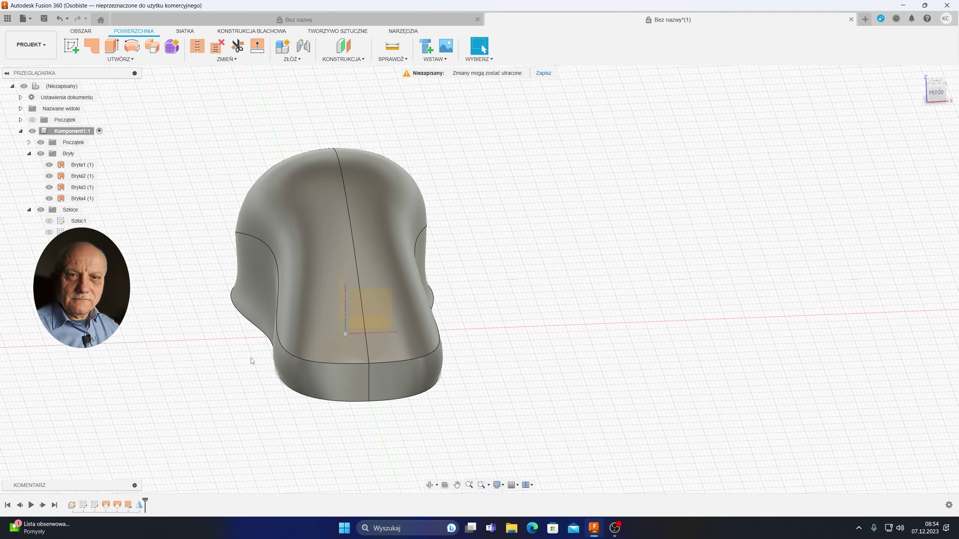
click(317, 377)
click(376, 201)
shift+middle_drag(530, 306, 385, 311)
click(508, 302)
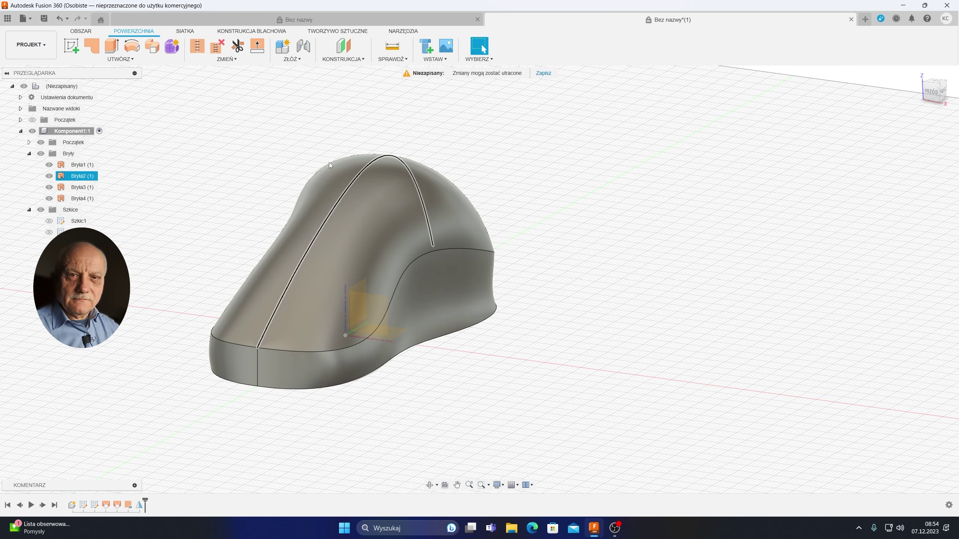
drag(154, 108, 593, 434)
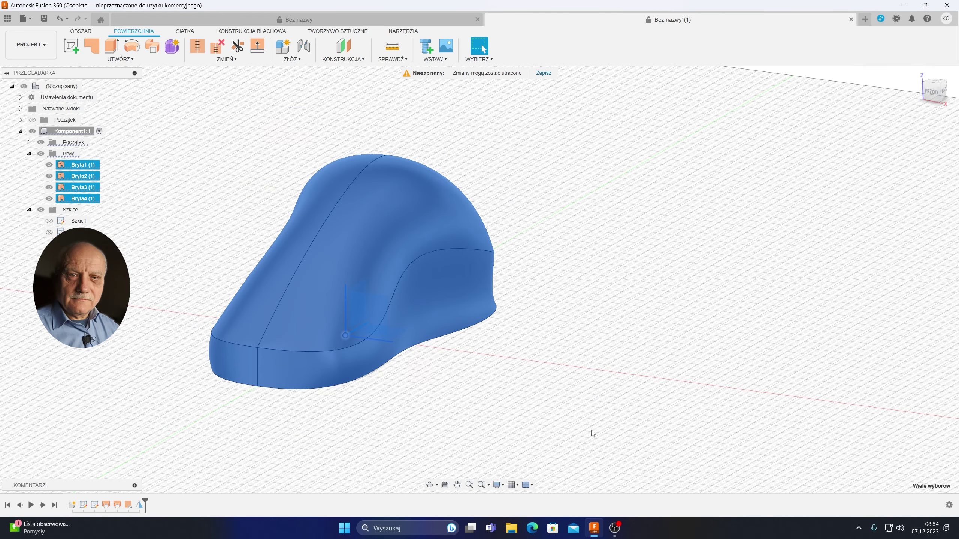
Stitch the four selected surfaces into body Bryła5 and view its open underside
click(197, 49)
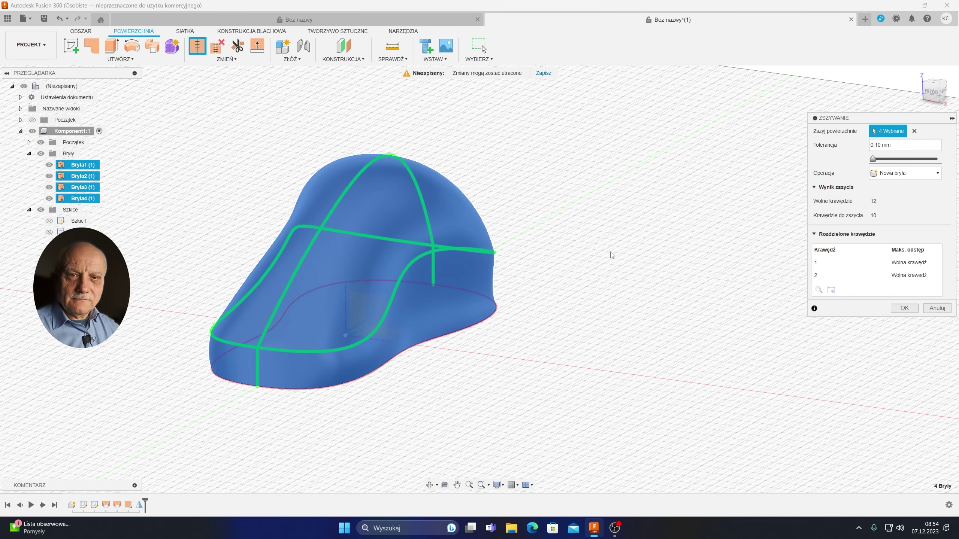
click(905, 309)
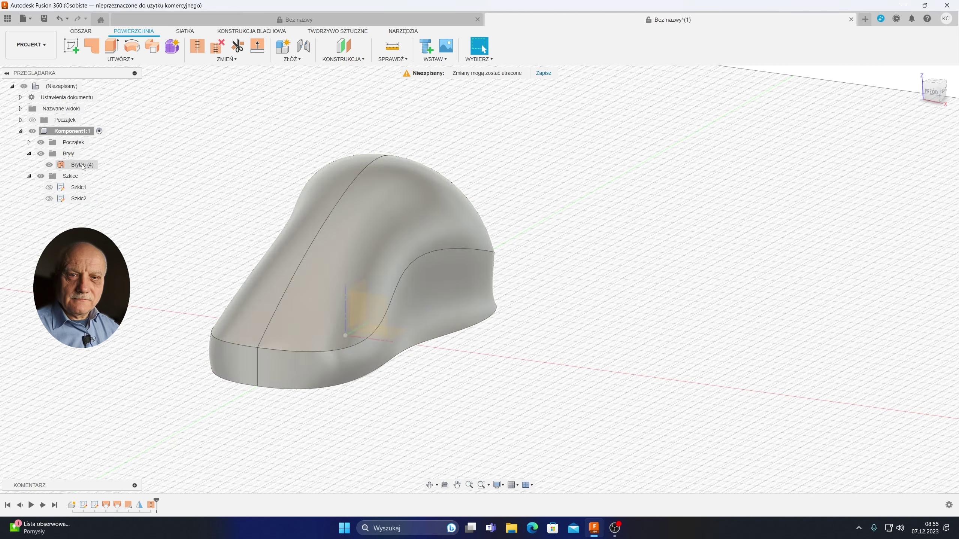
mouse_move(593, 321)
shift+middle_down()
mouse_move(257, 316)
mouse_move(578, 317)
mouse_move(550, 269)
mouse_move(561, 270)
shift+middle_up()
Start a patch on the shell's open bottom edge loop
key(Escape)
click(239, 299)
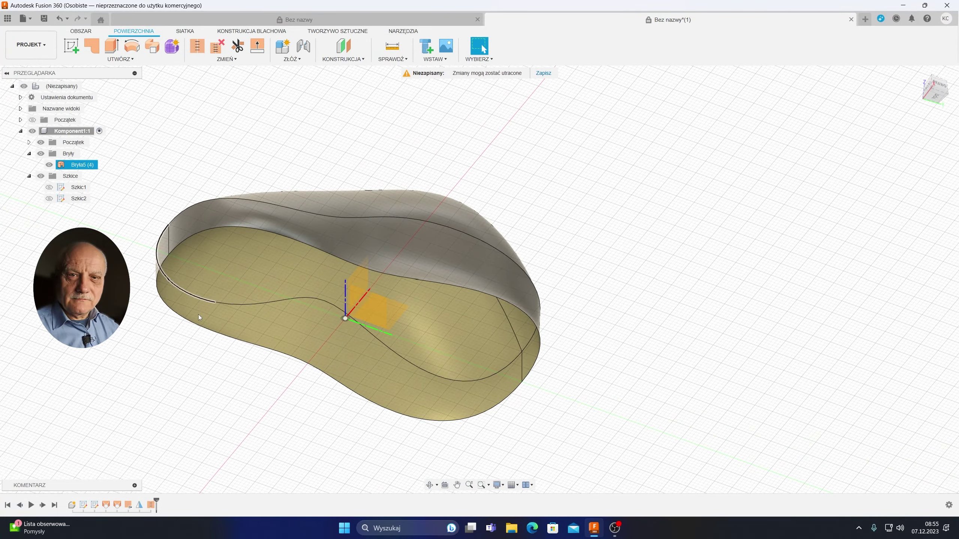
click(471, 445)
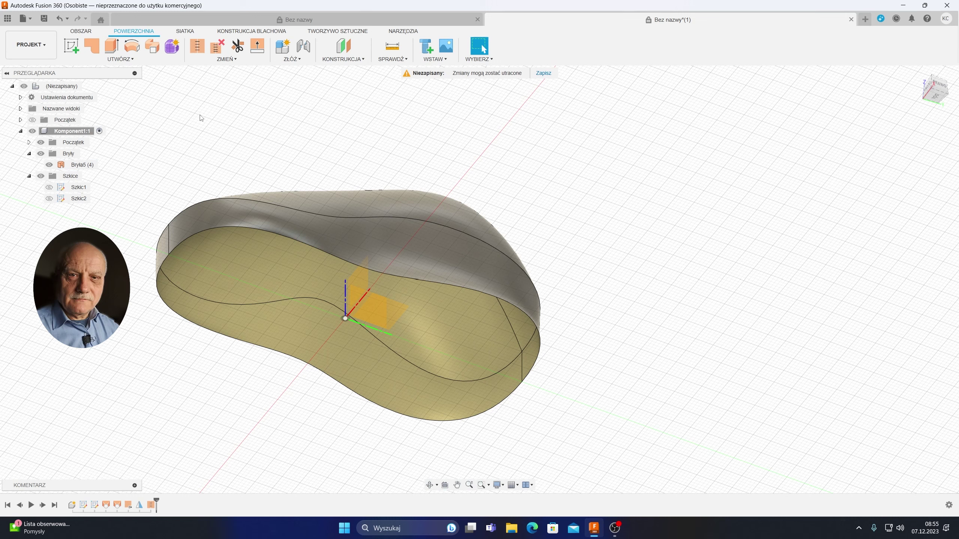
click(92, 47)
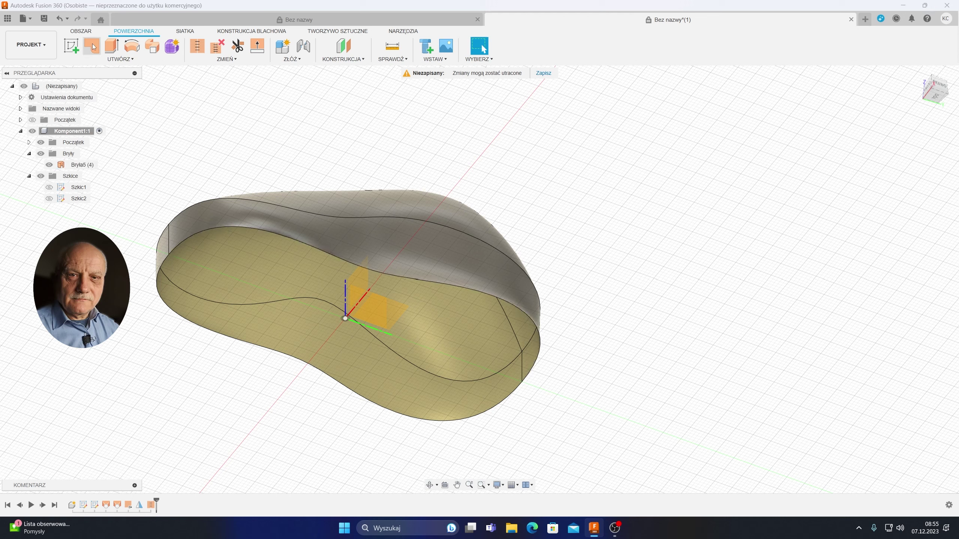
click(266, 233)
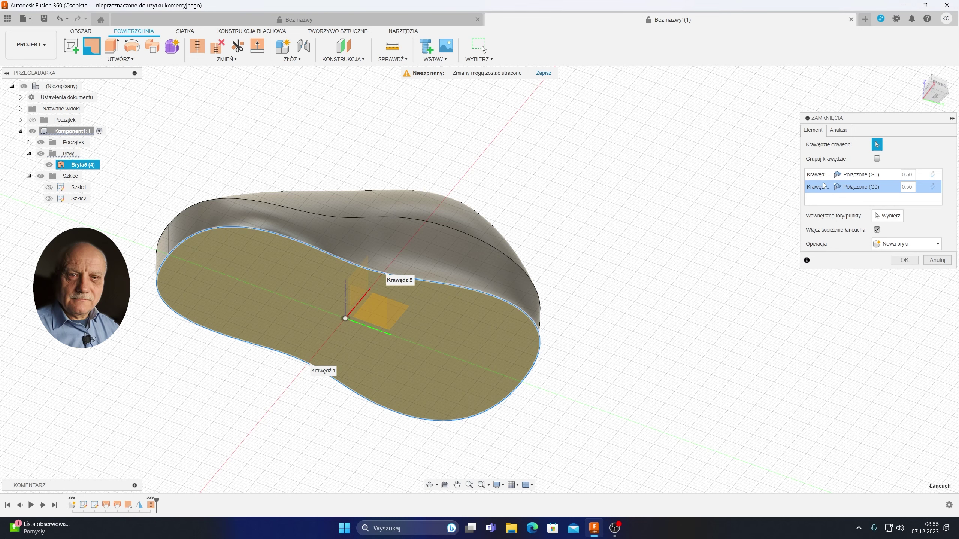
shift+middle_drag(554, 198, 590, 223)
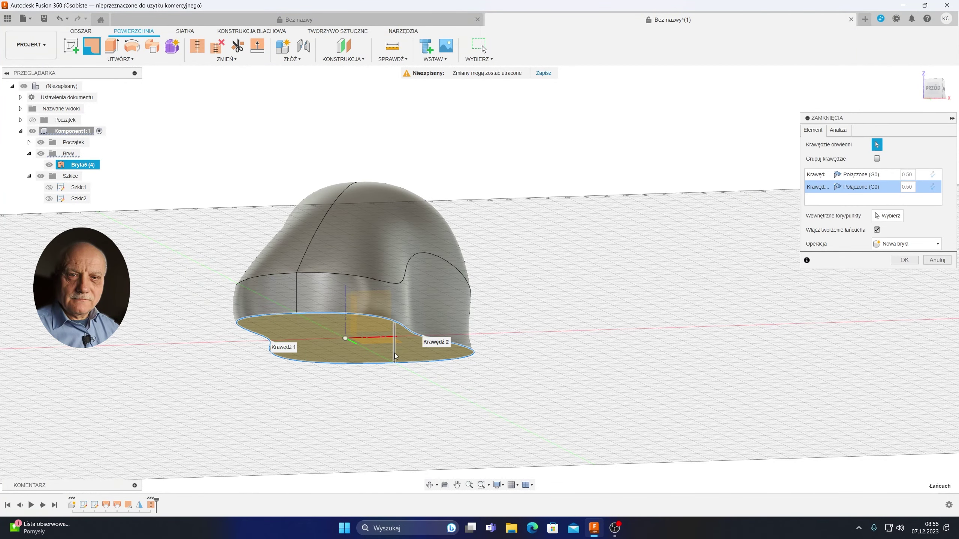
mouse_move(866, 174)
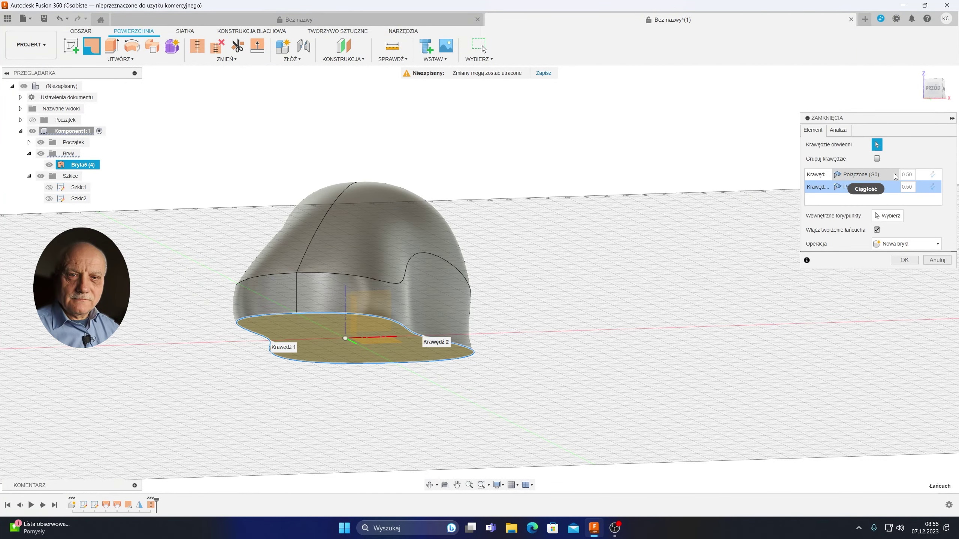
Set both patch edges to Connected (G0) continuity and create the bottom patch, Bryła6
click(895, 176)
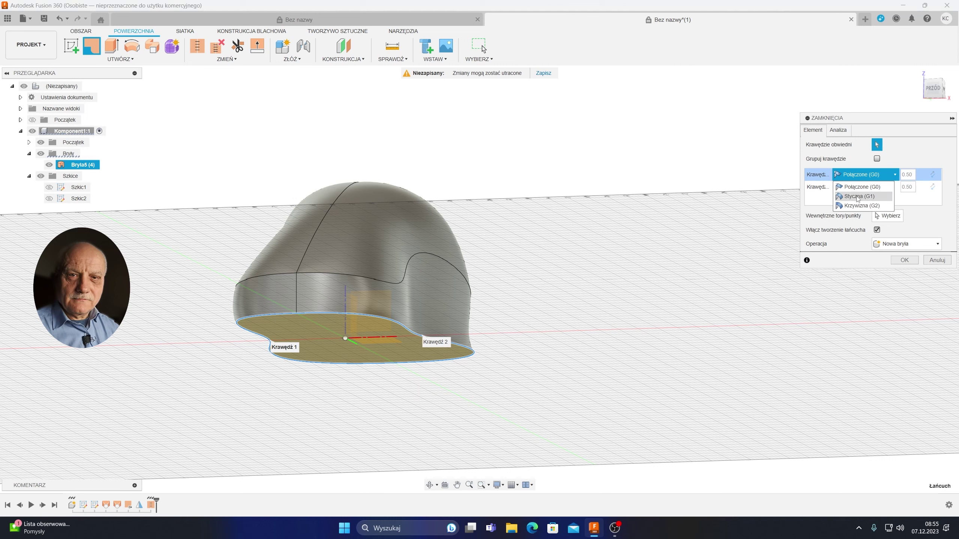
click(858, 196)
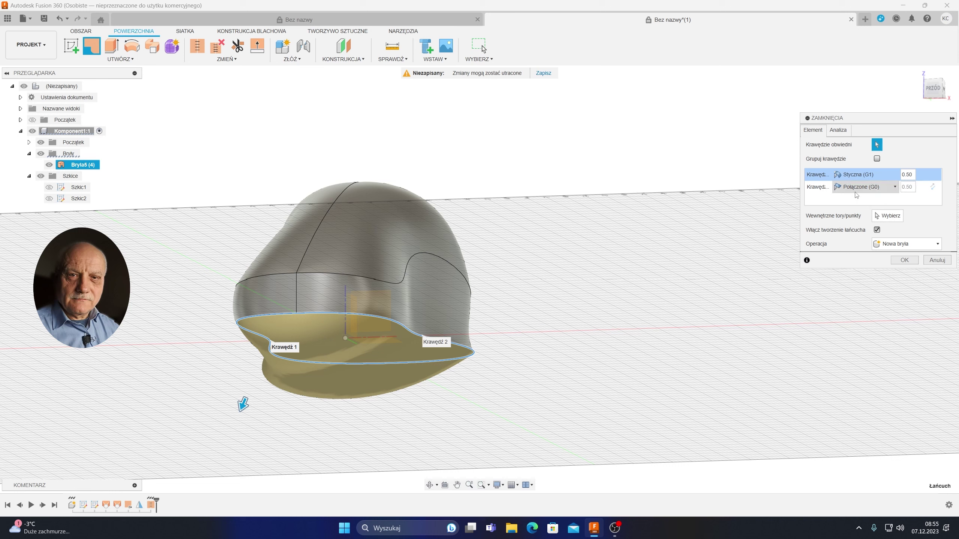
click(896, 187)
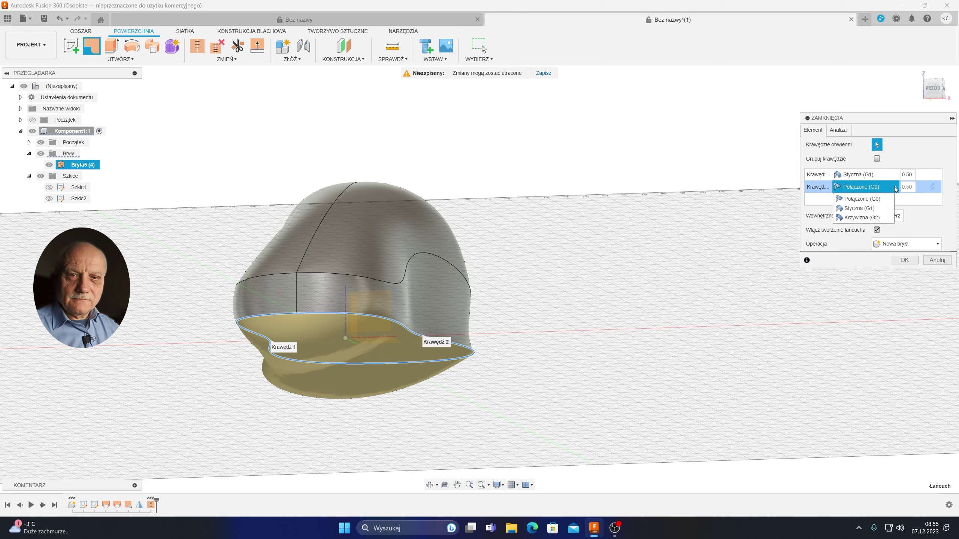
click(867, 210)
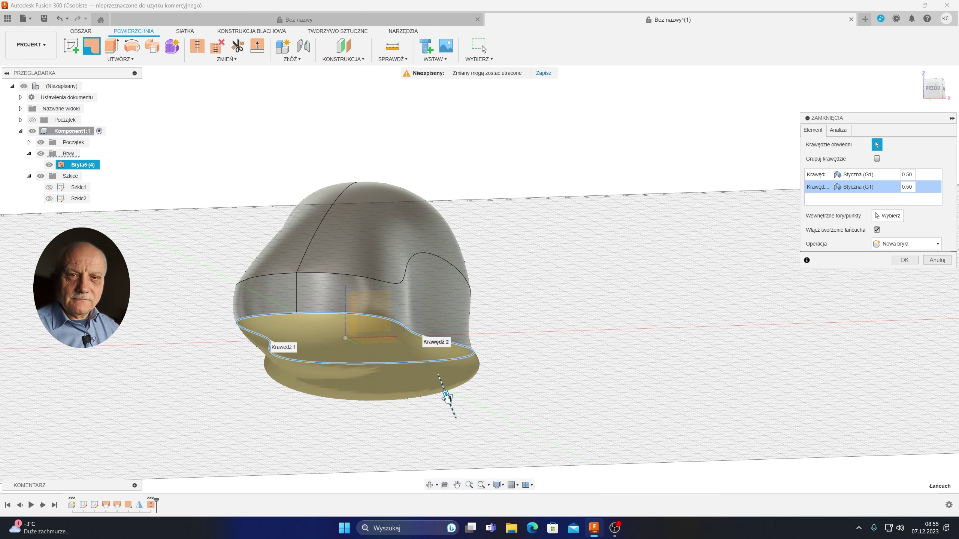
mouse_move(446, 397)
mouse_down()
mouse_move(460, 424)
mouse_move(437, 368)
mouse_up()
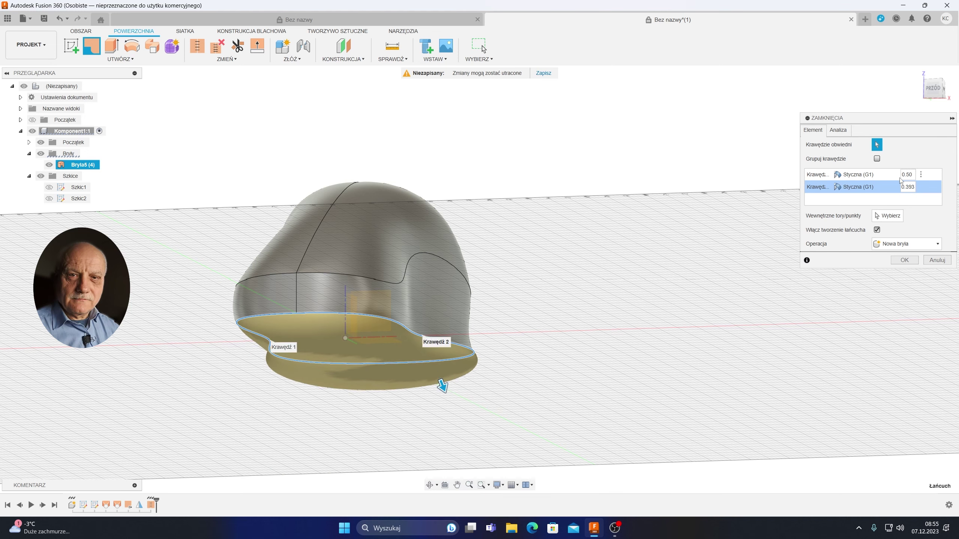
click(857, 175)
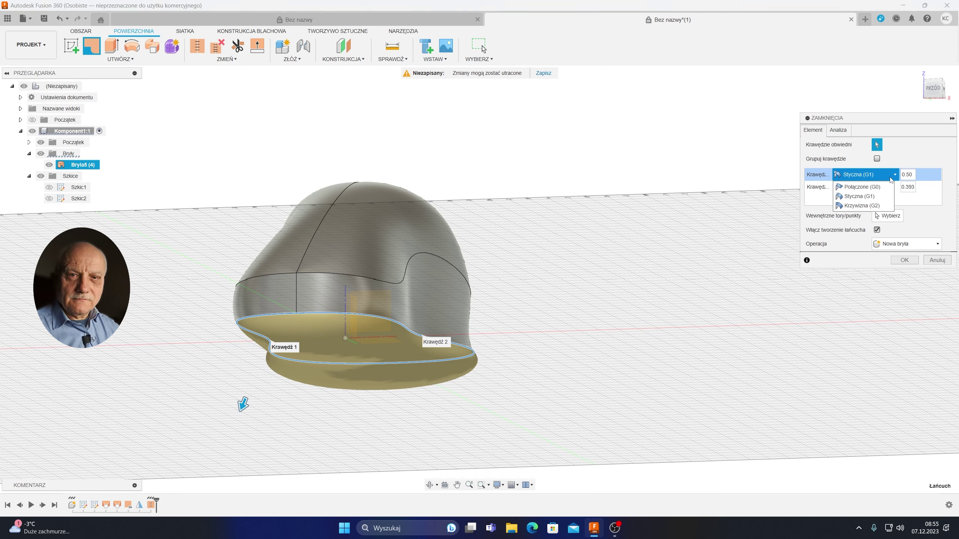
click(859, 188)
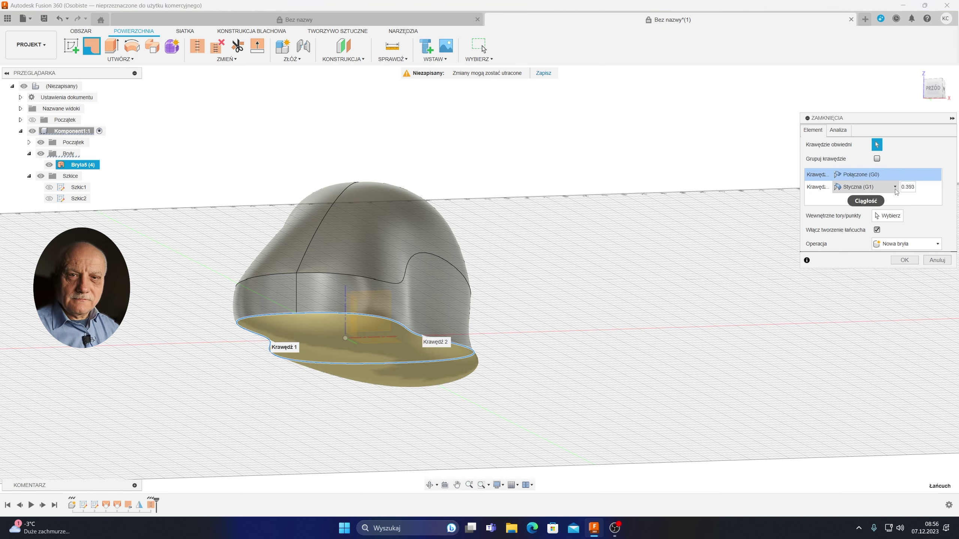
click(865, 187)
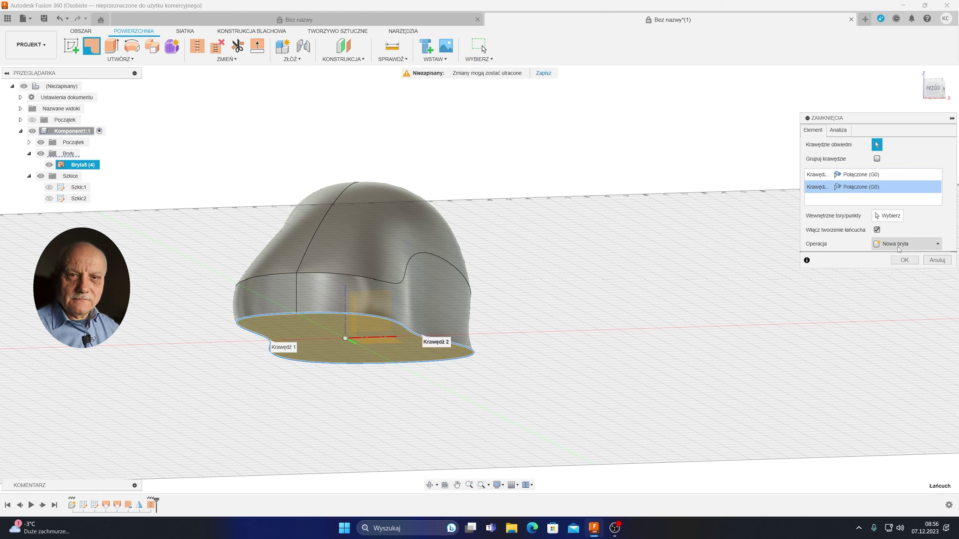
click(908, 260)
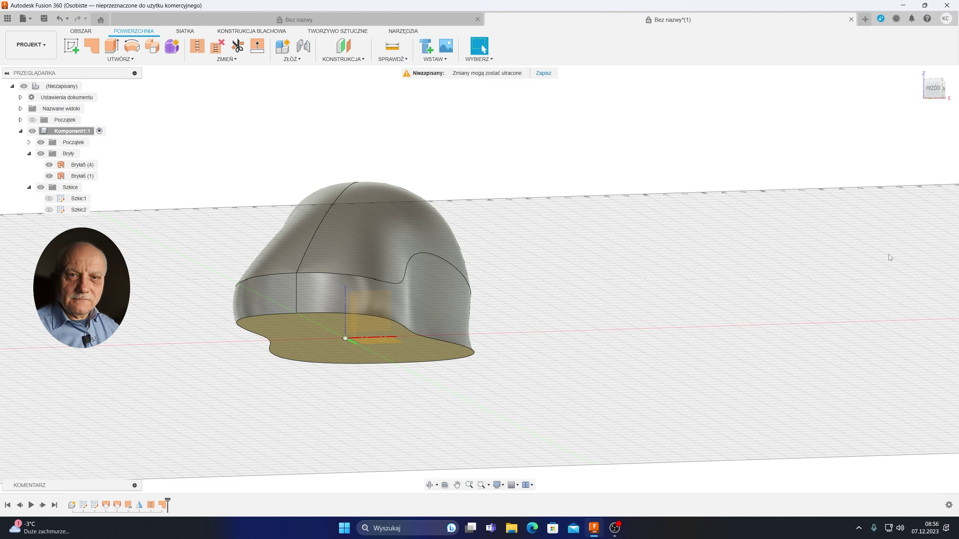
Reverse the normal of the new bottom patch
click(335, 356)
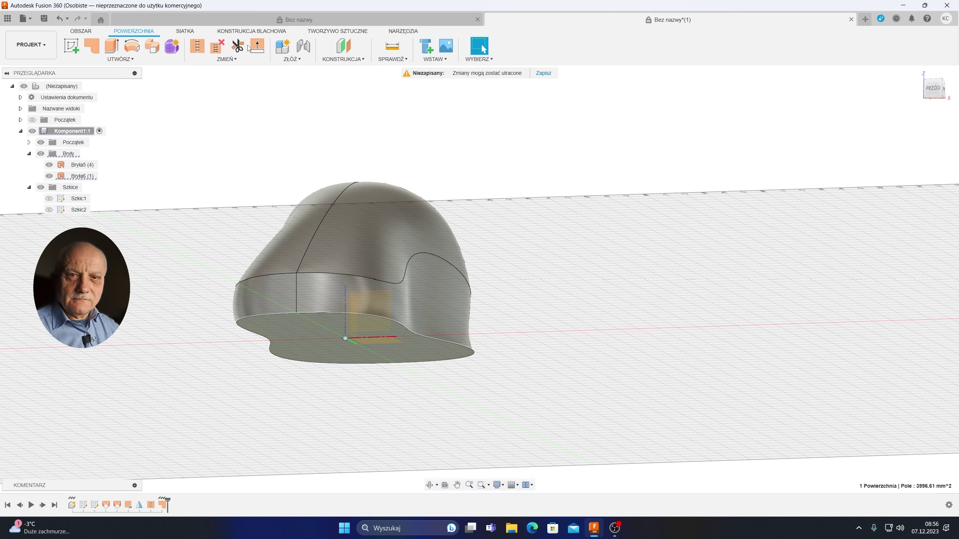
click(236, 61)
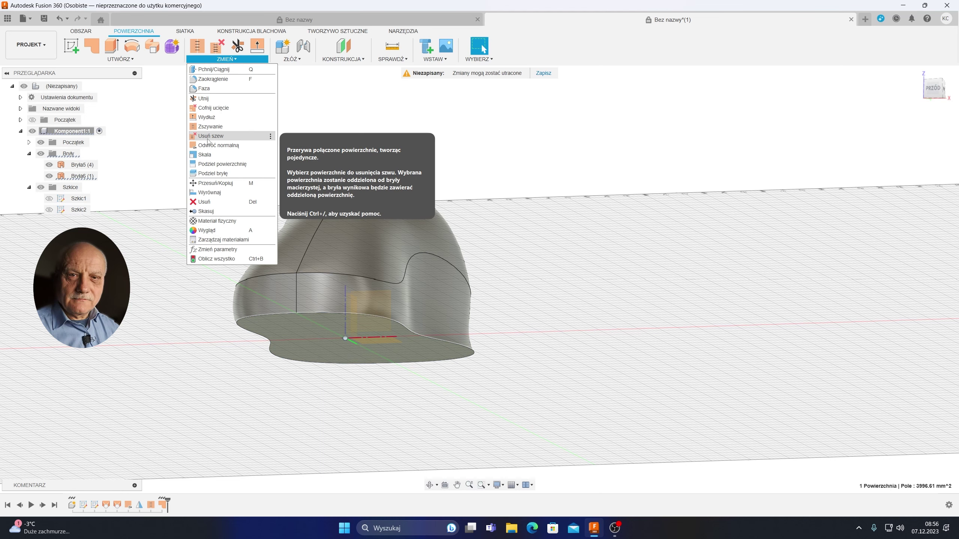
click(215, 143)
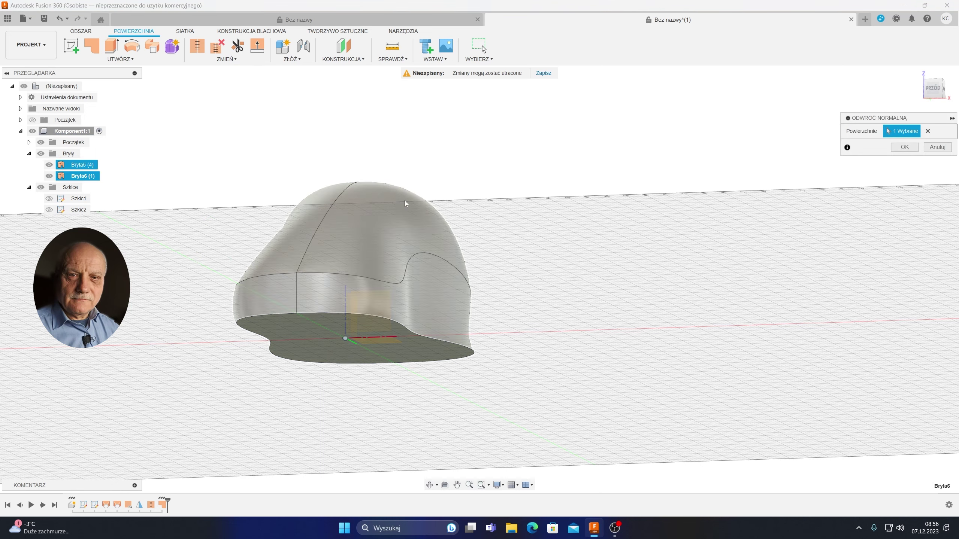
click(905, 147)
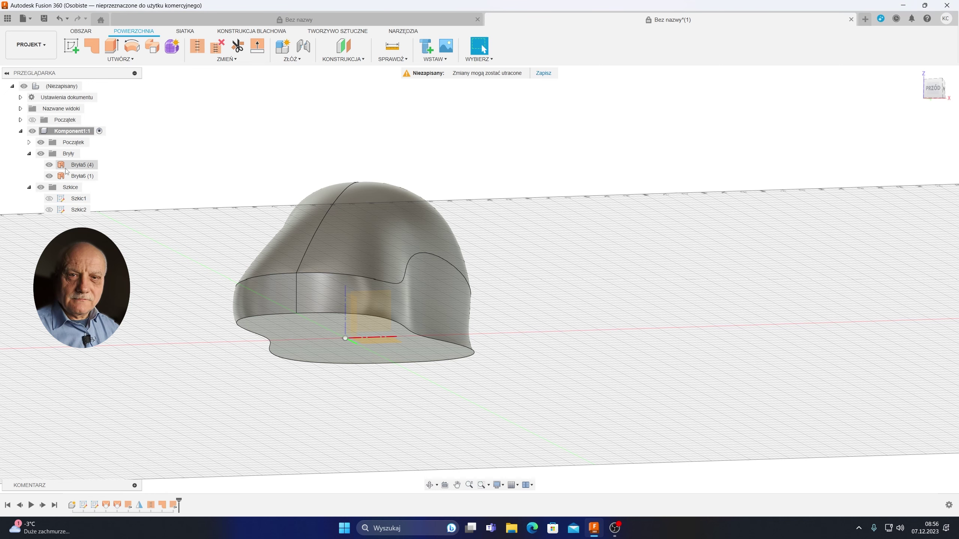
Stitch the shell and bottom patch into one closed solid, Bryła7
drag(192, 152, 607, 432)
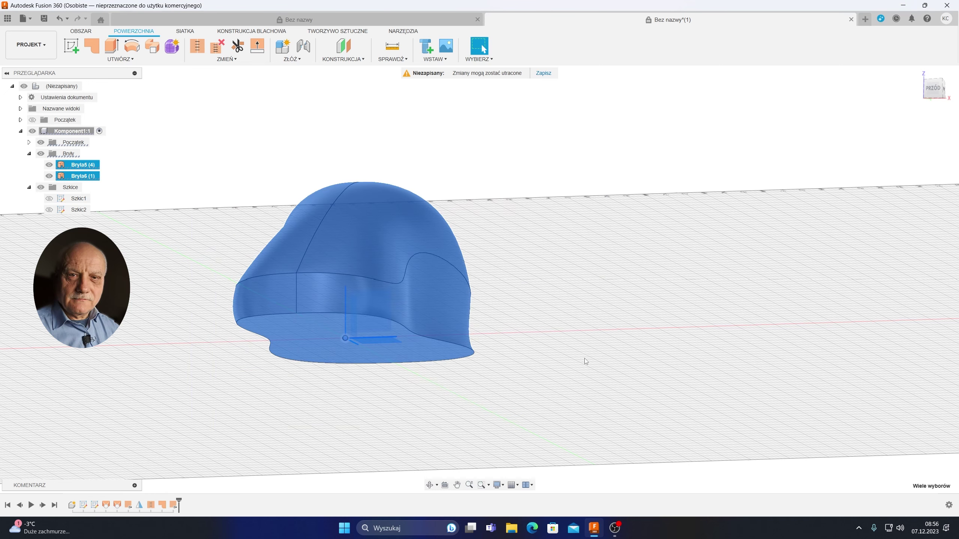
click(198, 47)
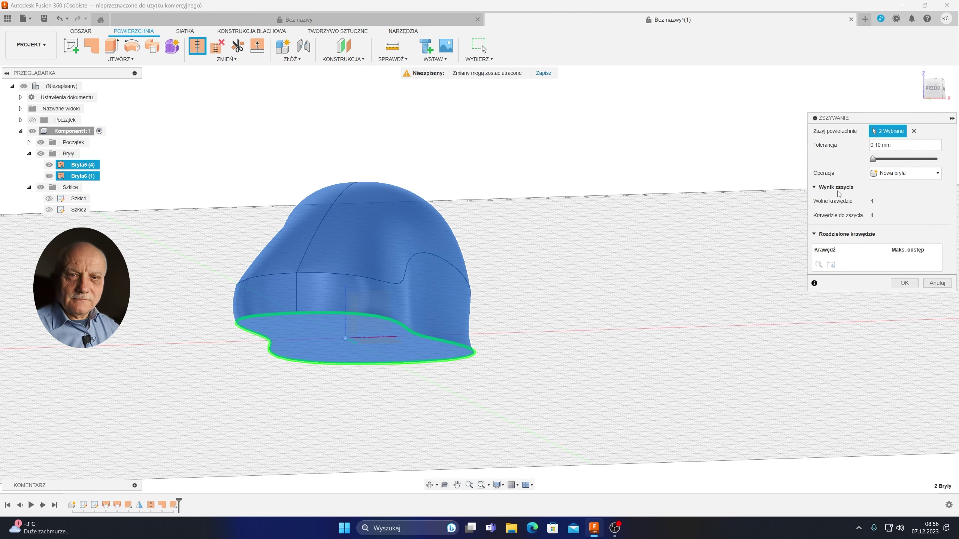
click(904, 283)
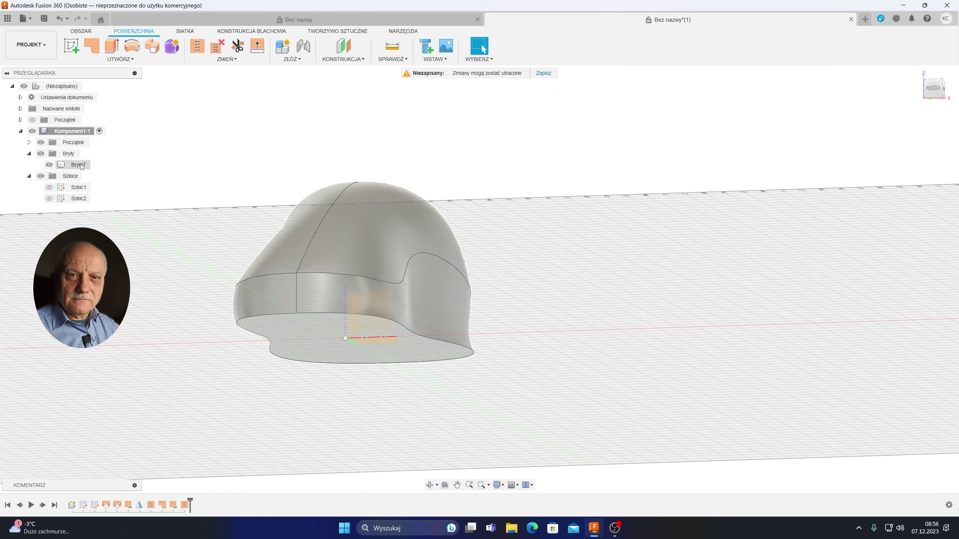
Switch to the Solid tools and view the mouse straight from the right
mouse_move(604, 234)
shift+middle_down()
mouse_move(617, 246)
mouse_move(522, 262)
mouse_move(642, 265)
shift+middle_up()
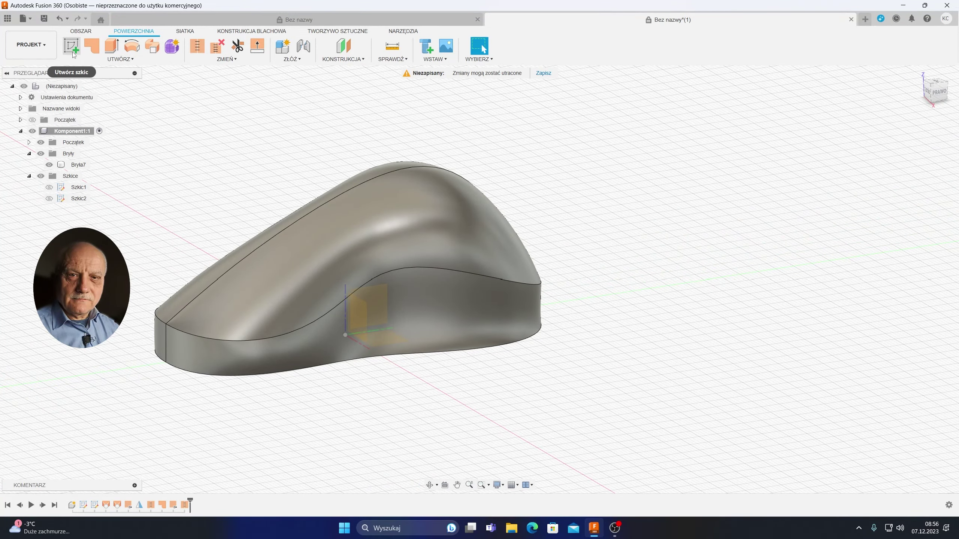
click(82, 32)
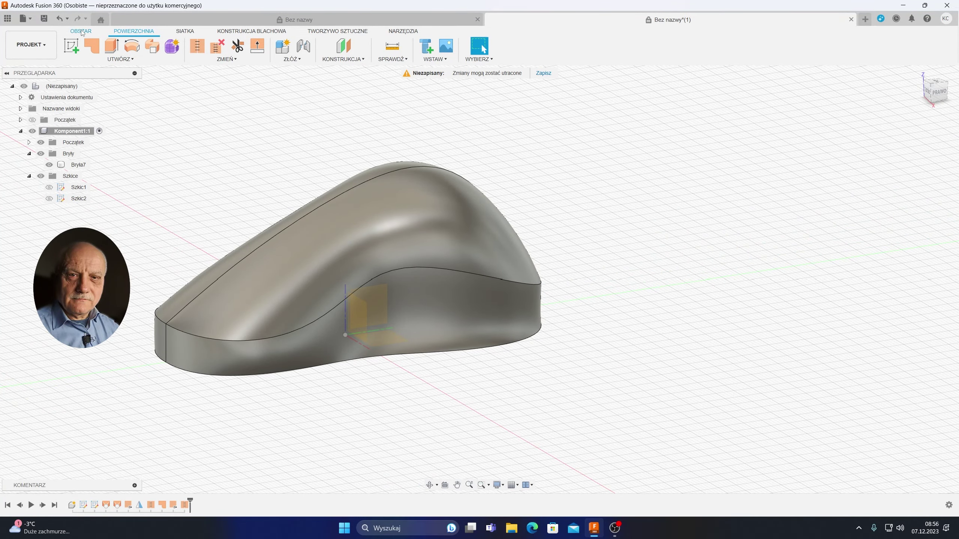
click(939, 92)
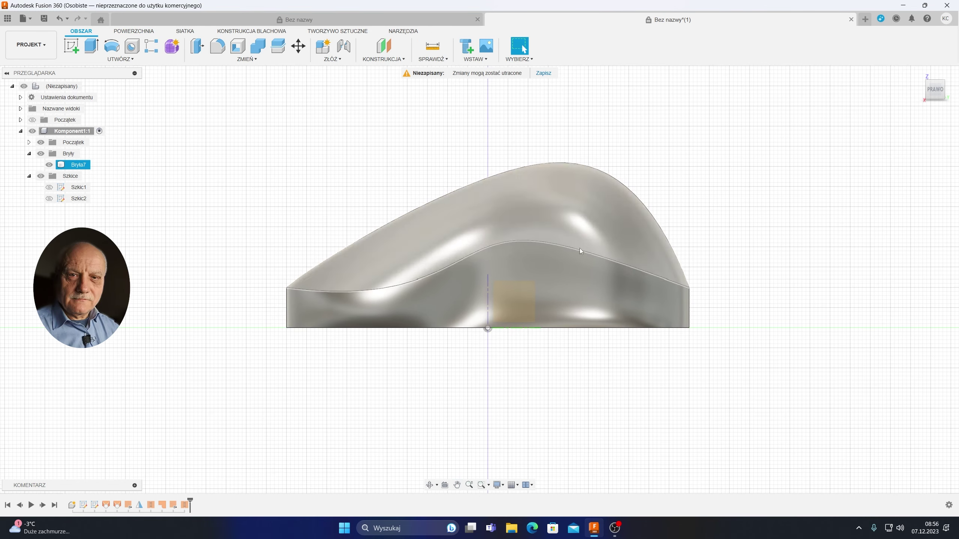
click(579, 382)
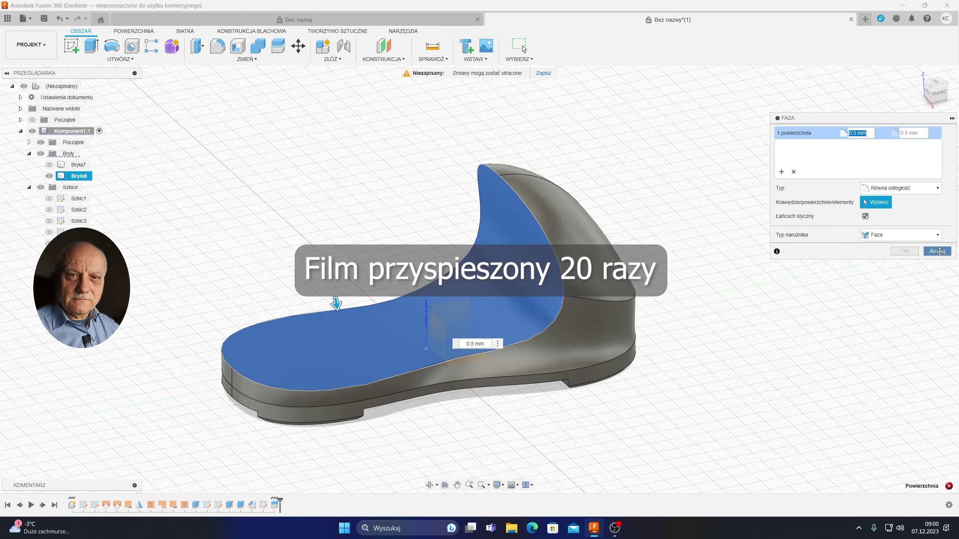
Split the mouse solid into separate pieces and toggle body visibility to isolate one
click(938, 252)
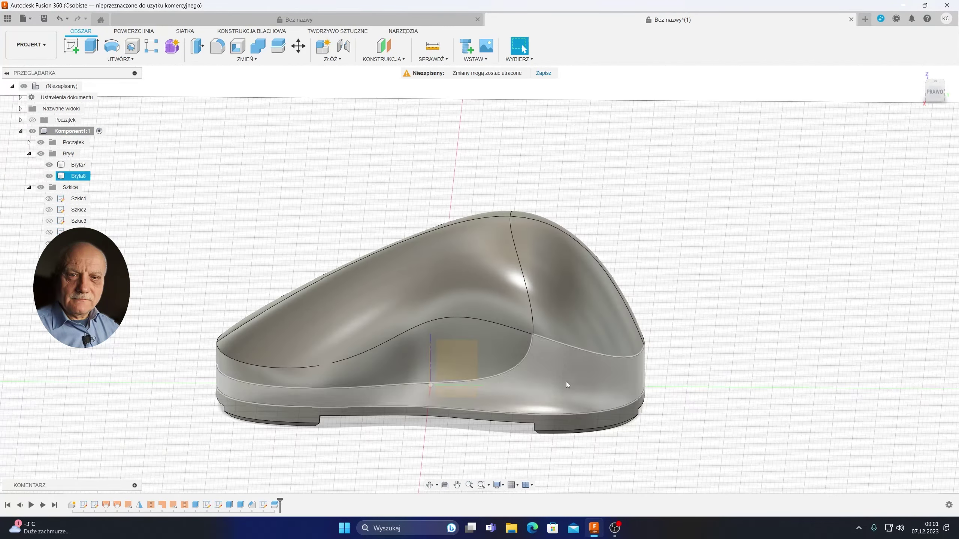
click(49, 176)
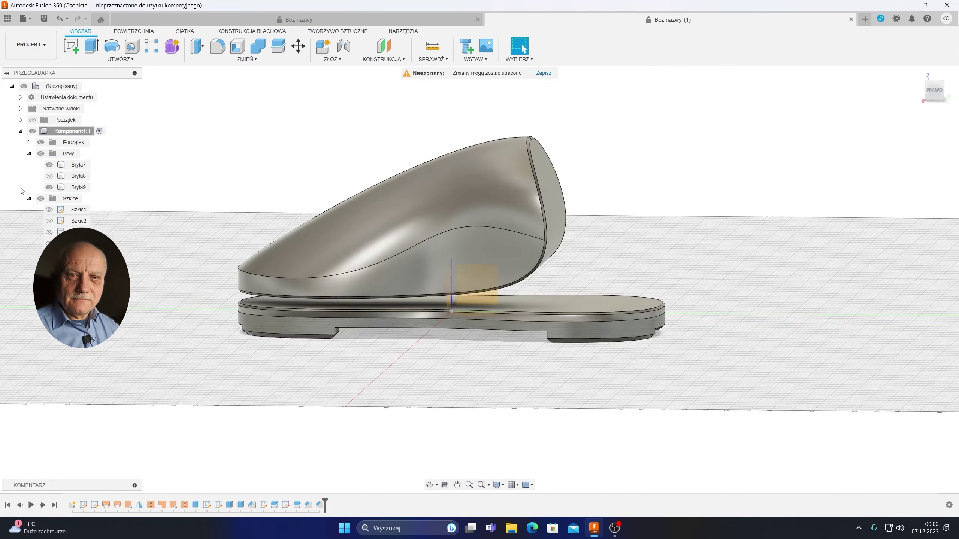
click(49, 165)
click(49, 176)
click(49, 188)
Sketch the scroll wheel circle and front-view lines while showing only Bryła7
click(560, 193)
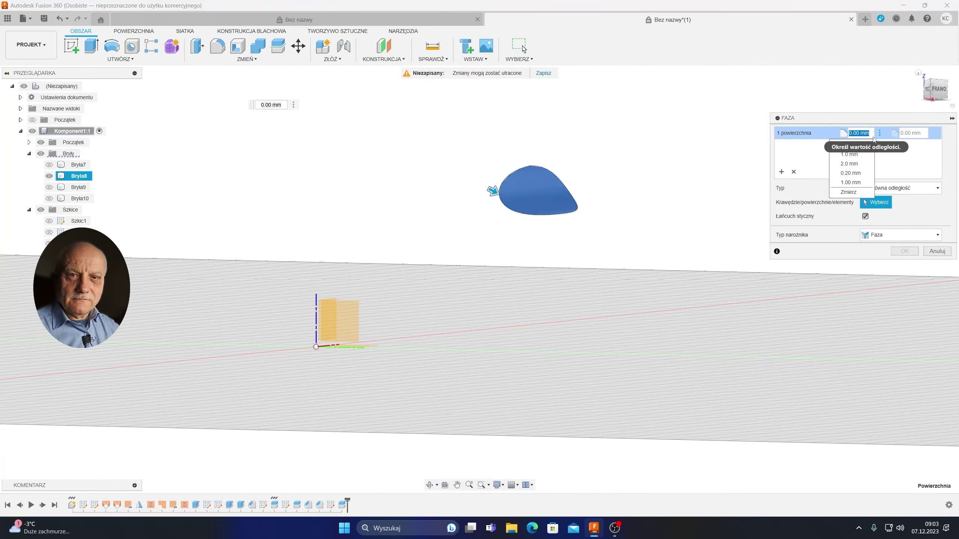
click(49, 187)
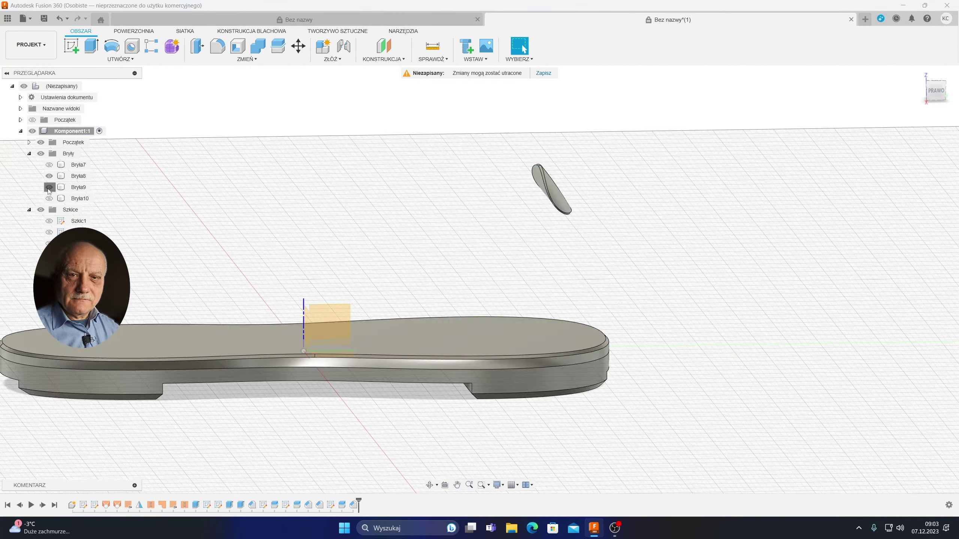
click(49, 165)
click(49, 176)
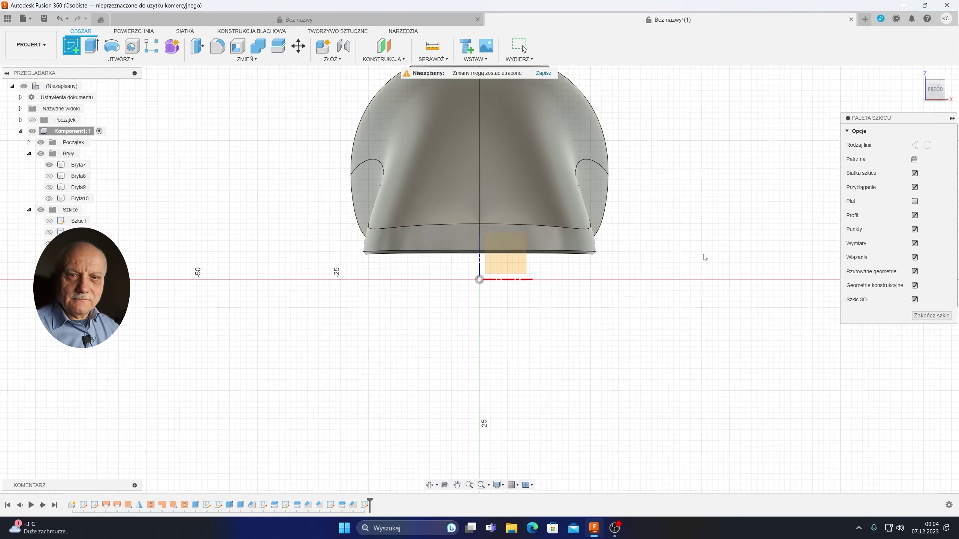
click(434, 432)
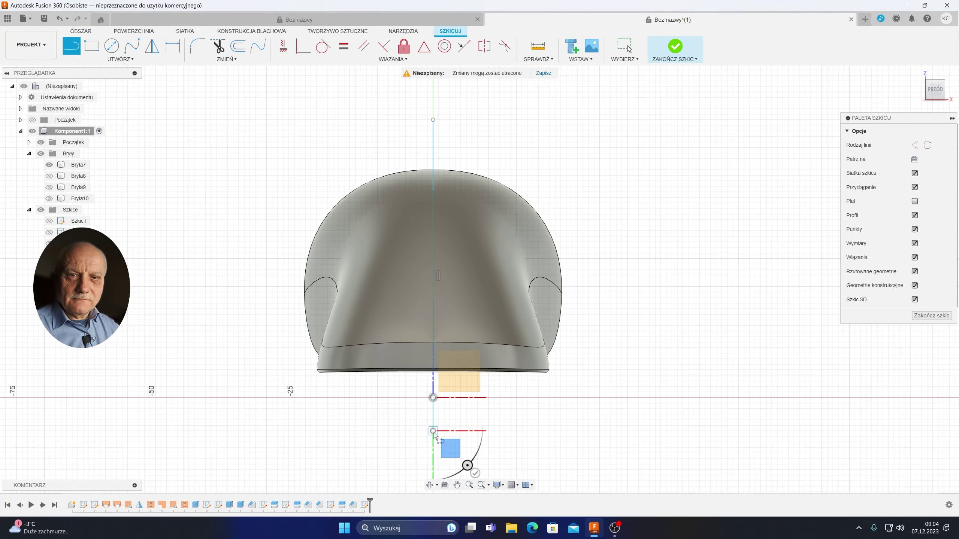
click(675, 46)
Chamfer the body edges with a preset distance, including Bryła11's edges
click(377, 264)
click(880, 133)
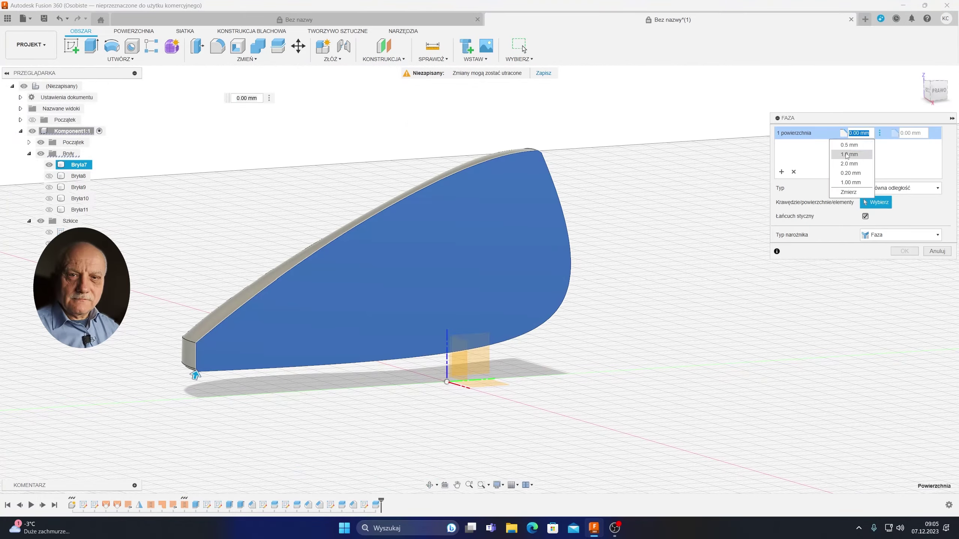
click(847, 155)
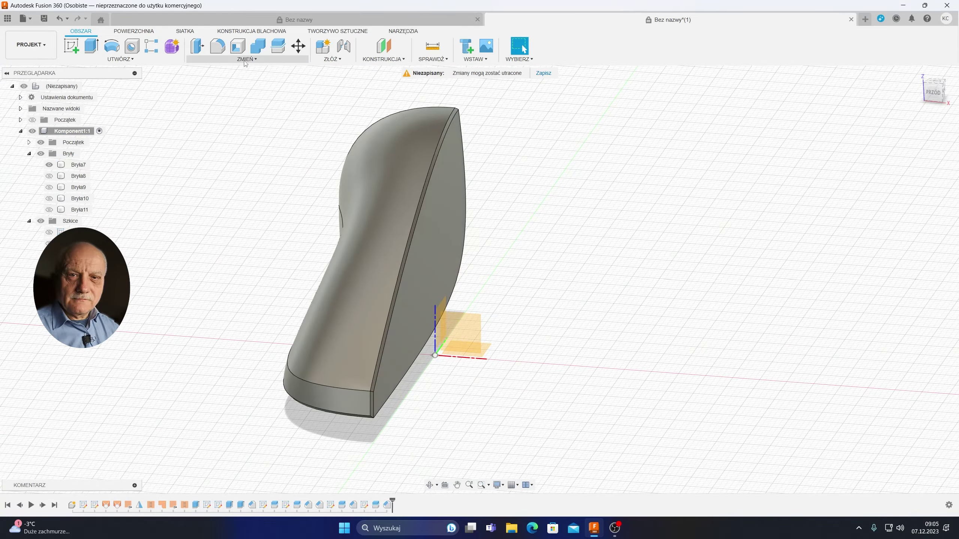
click(49, 210)
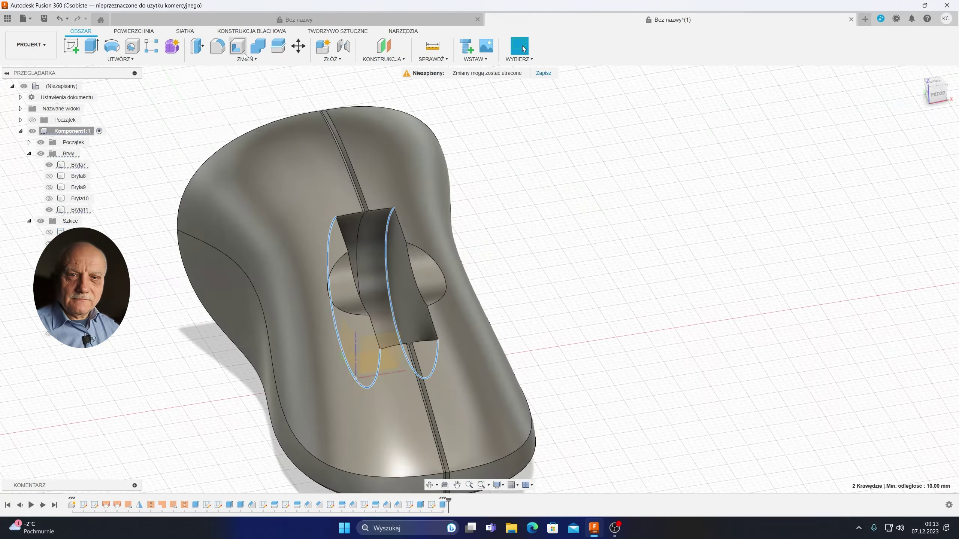
click(245, 55)
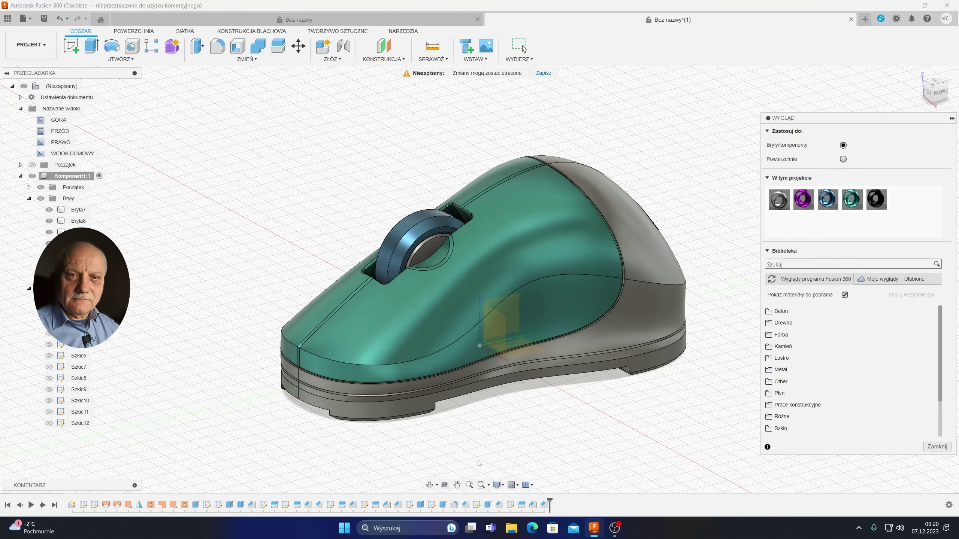
Switch between the saved FRONT and RIGHT named views of the coloured mouse
double_click(60, 132)
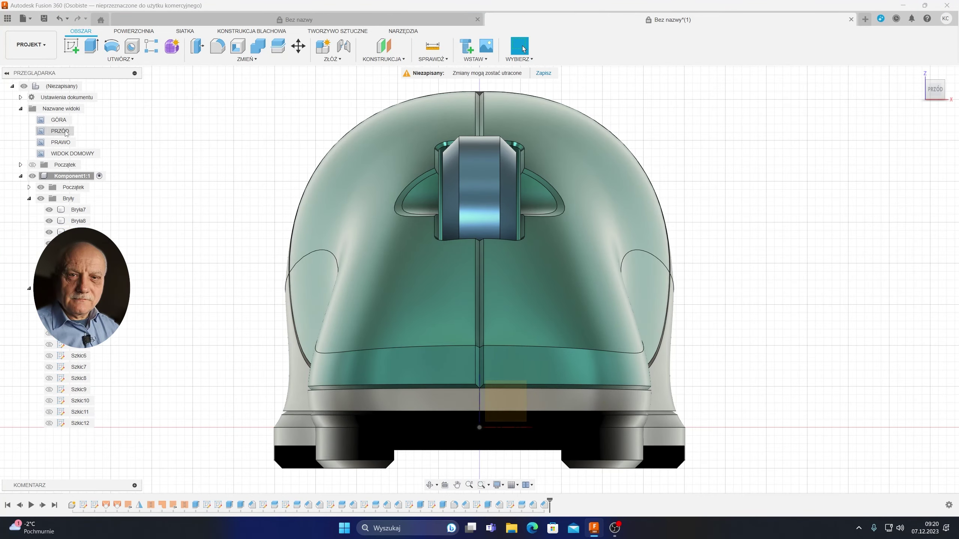
double_click(56, 141)
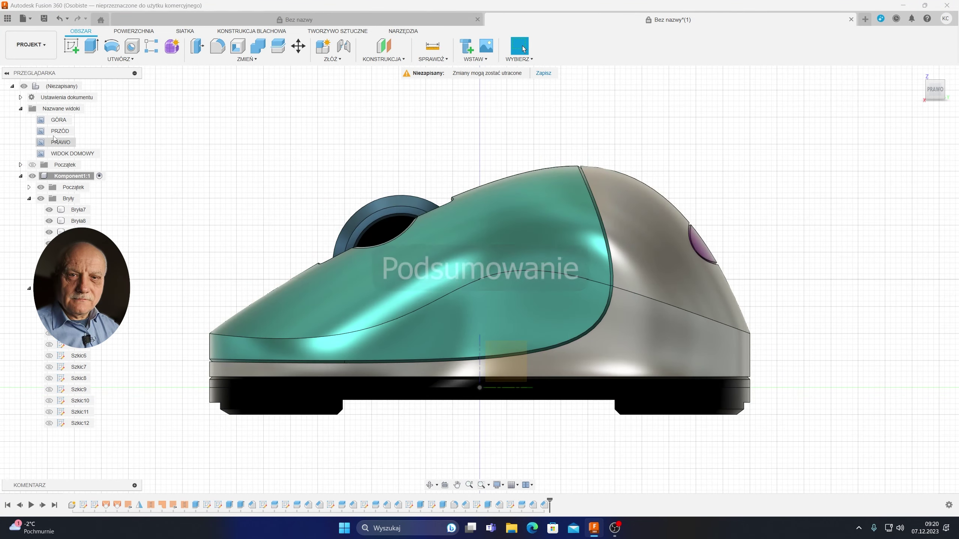